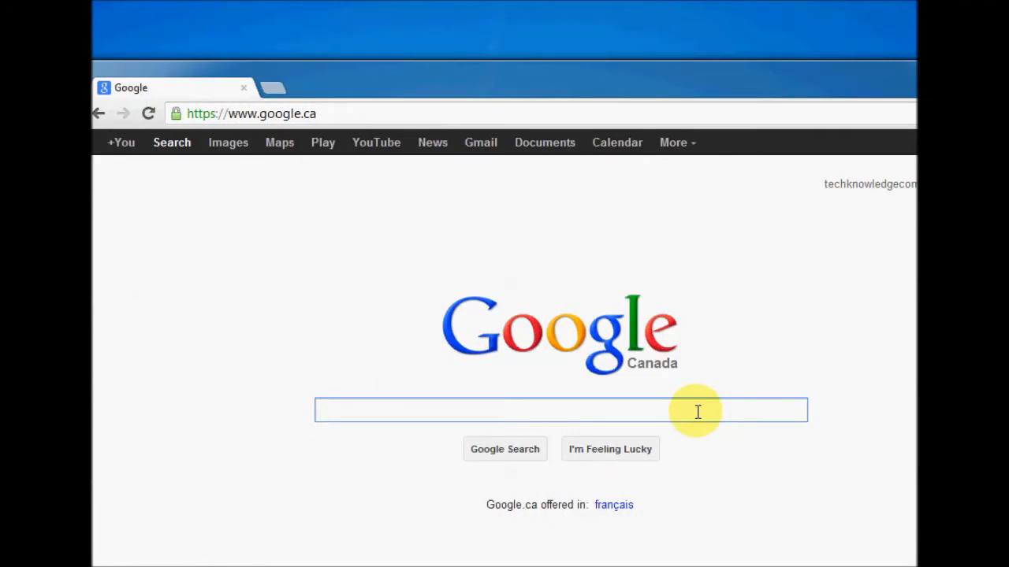
- Search Google for "virtual box download" and open the VirtualBox Downloads page
type("virtual ")
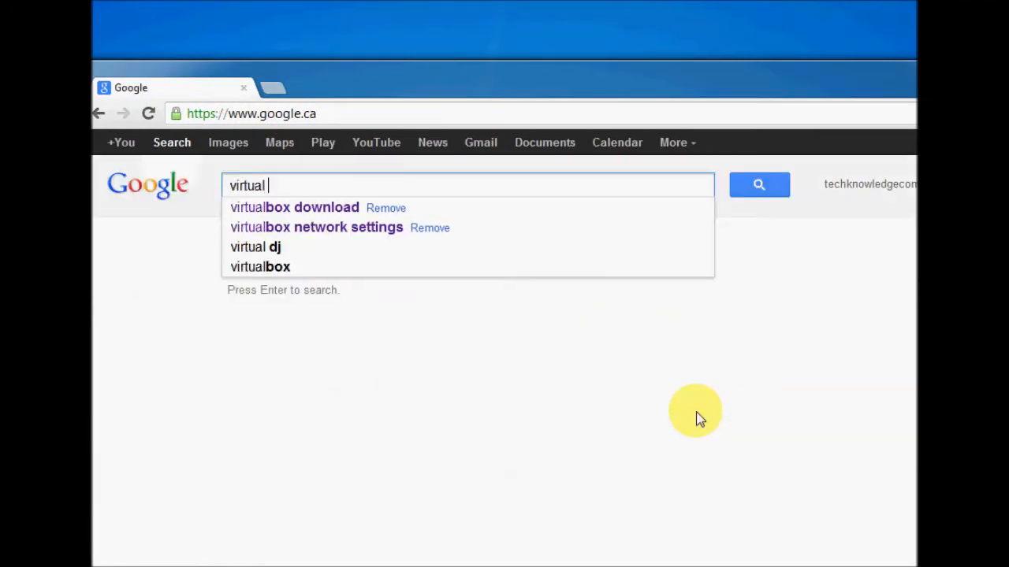
type("box download")
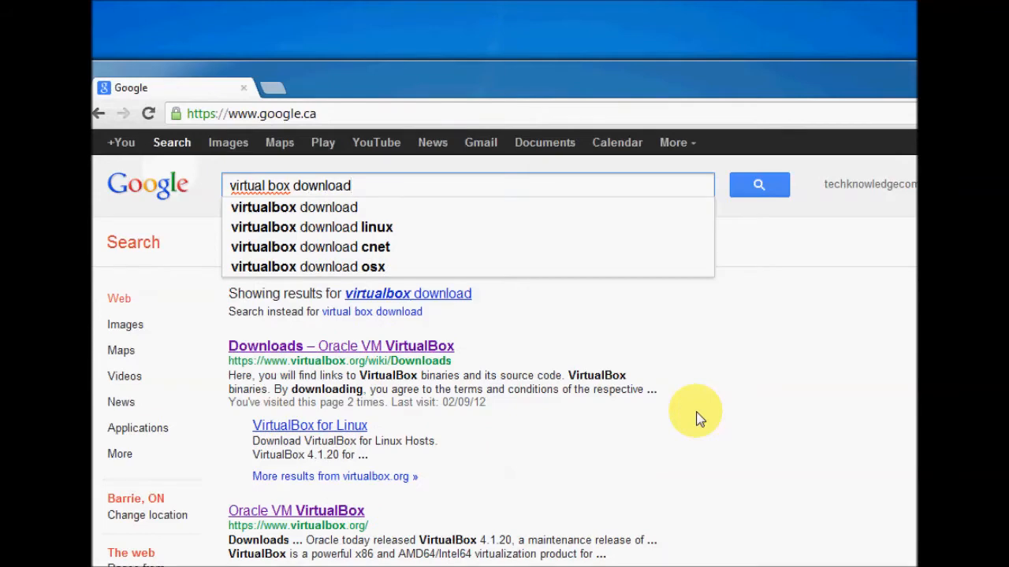
key("Return")
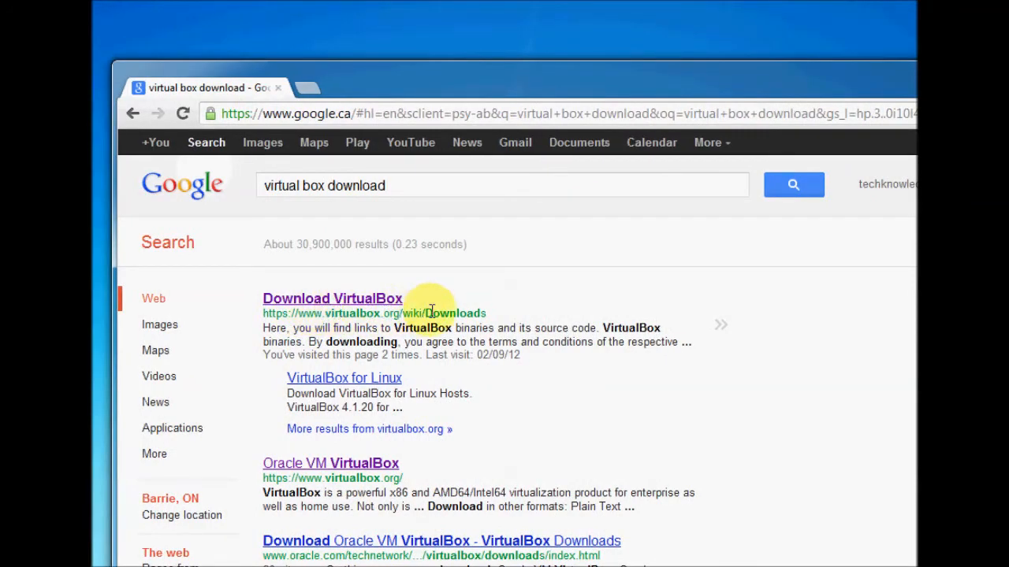
left_click(331, 307)
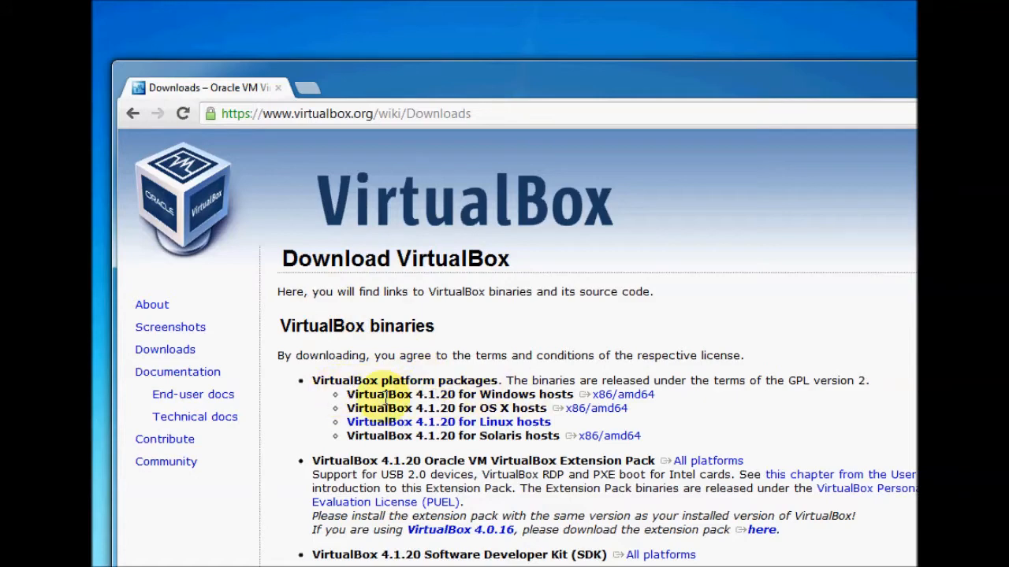
- Start downloading the VirtualBox 4.1.20 package for Windows hosts and cancel the download
left_click_drag(335, 394, 574, 396)
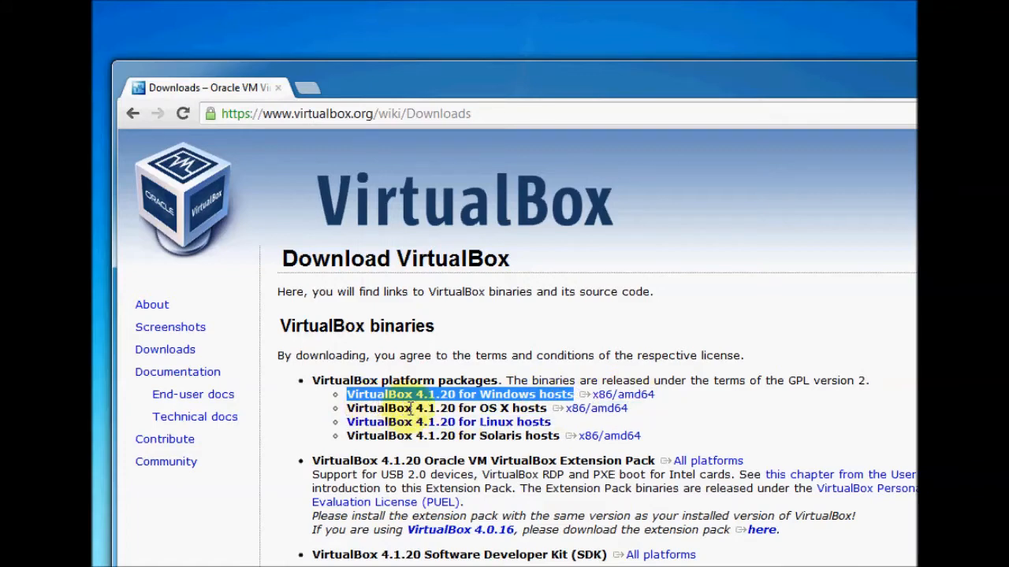
left_click_drag(476, 409, 615, 402)
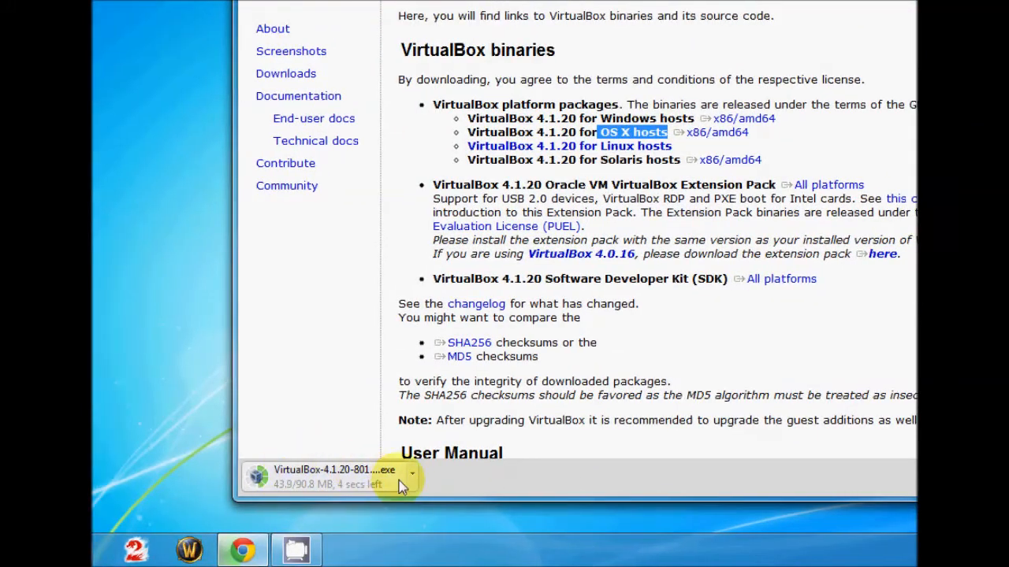
left_click(395, 475)
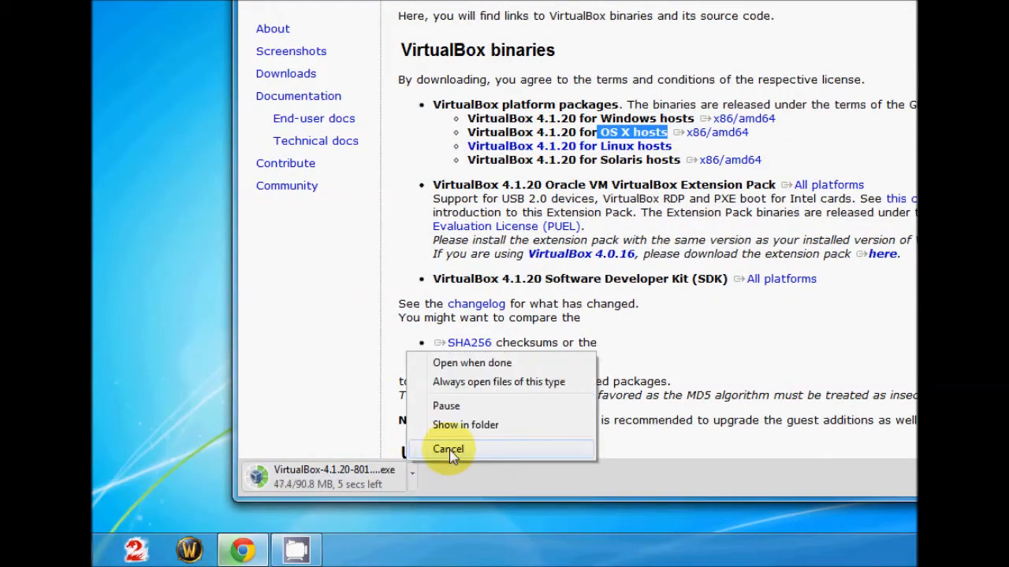
left_click(448, 449)
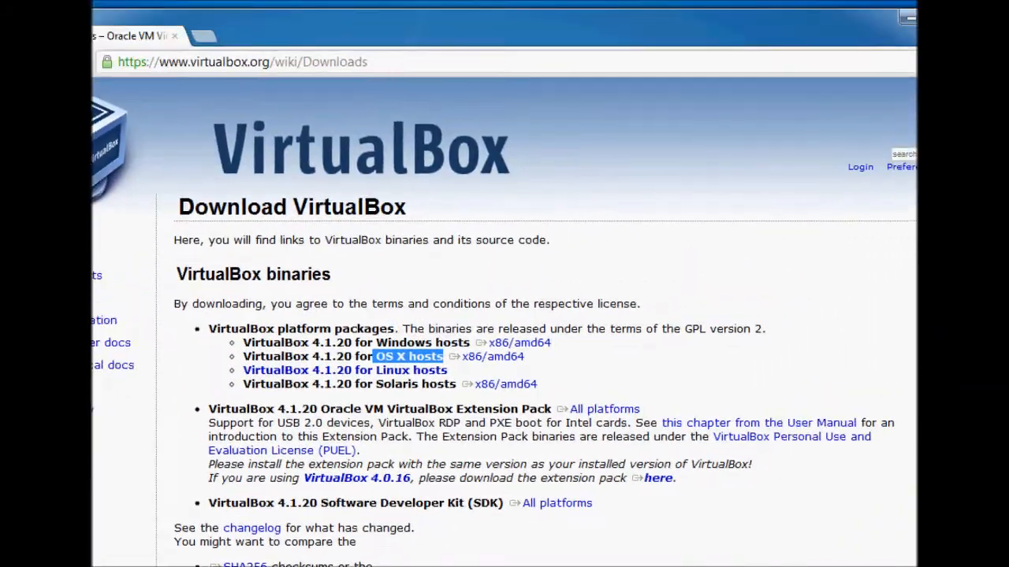
- Leave the browser, run the VirtualBox-4.1.20-80170-Win installer from the Downloads folder and continue to its custom setup
left_click(910, 80)
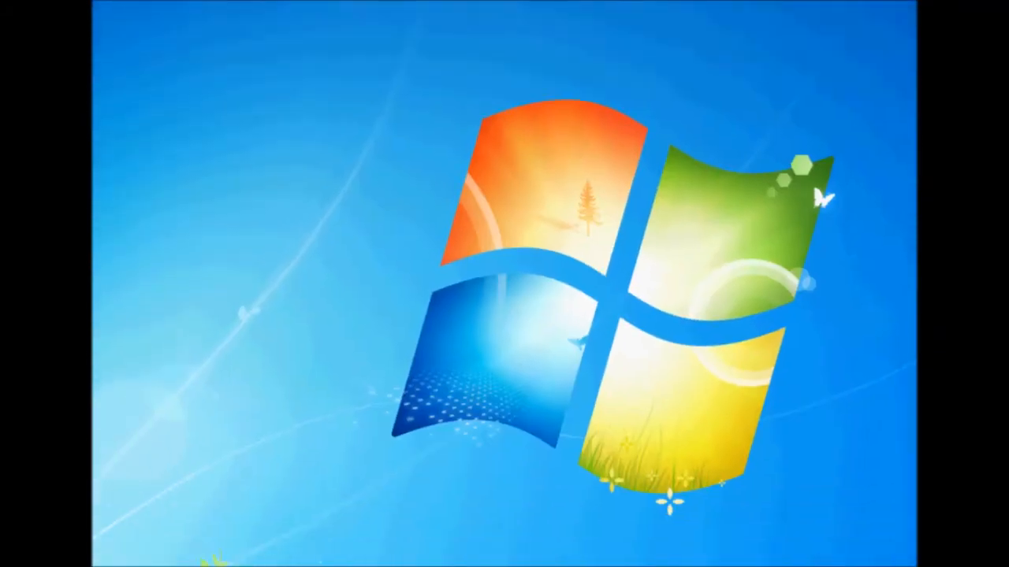
left_click(166, 552)
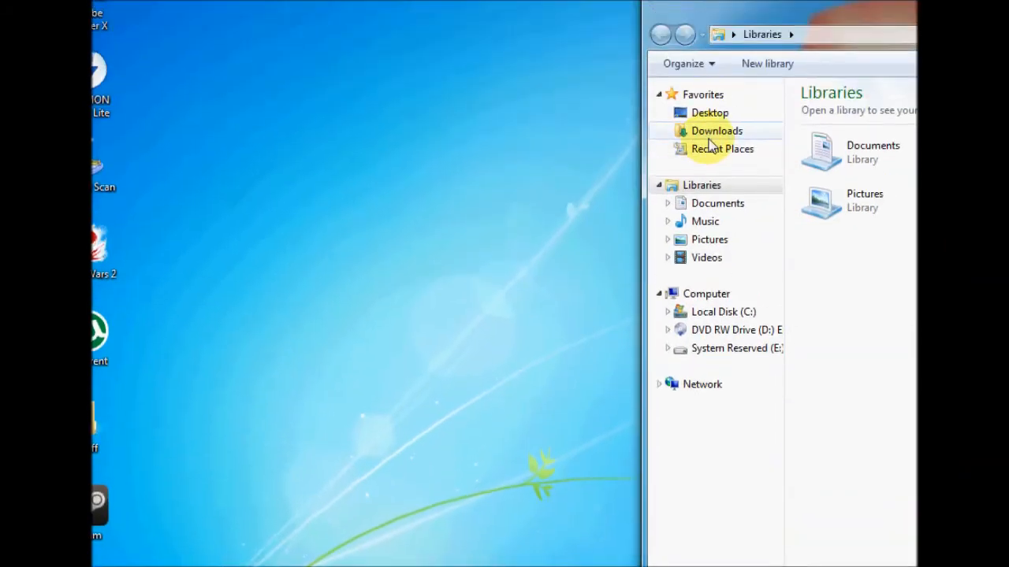
left_click(713, 150)
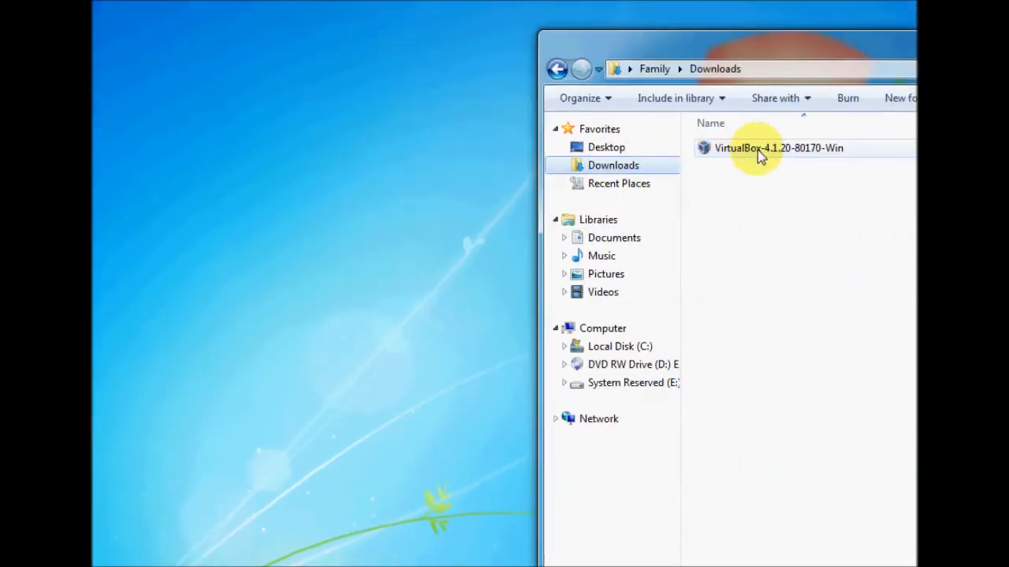
double_click(708, 151)
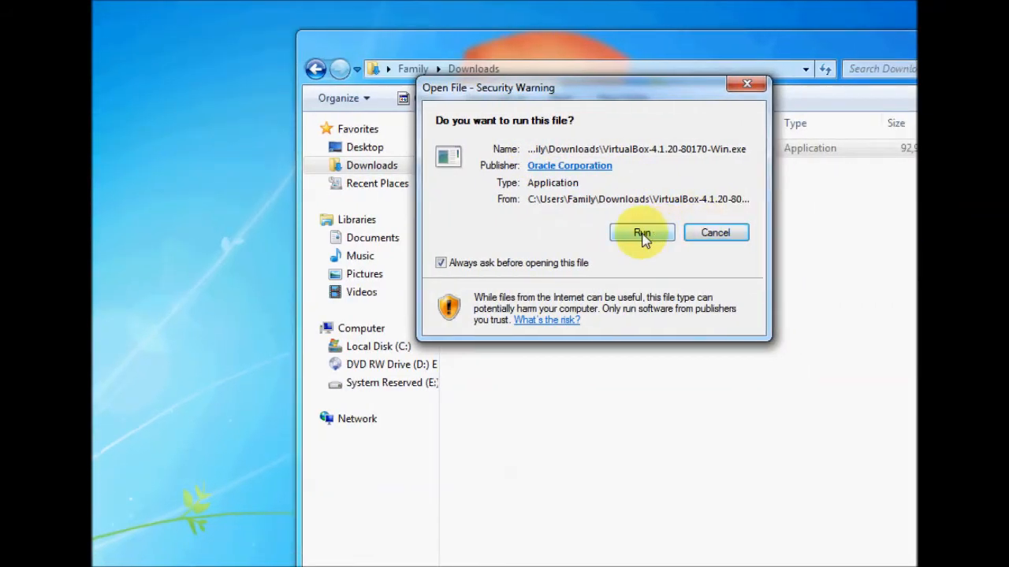
left_click(642, 234)
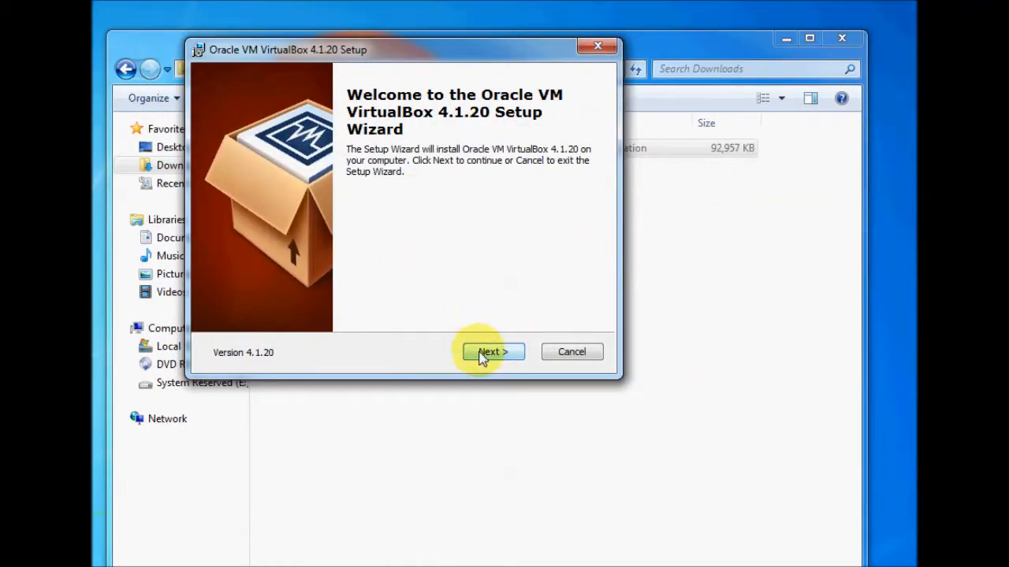
left_click(490, 355)
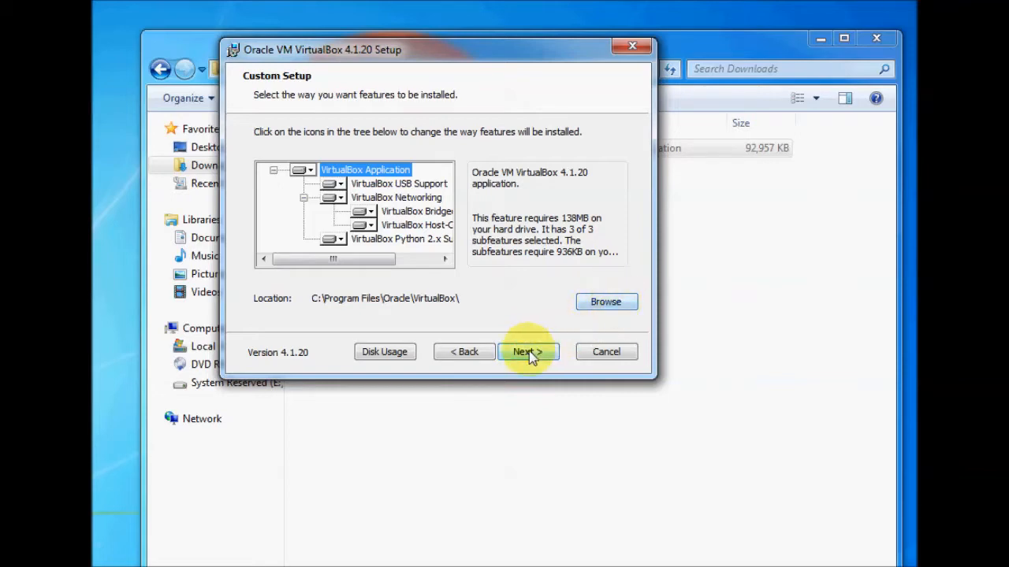
- Examine the available destination folders for the VirtualBox installation without changing the location
left_click(599, 306)
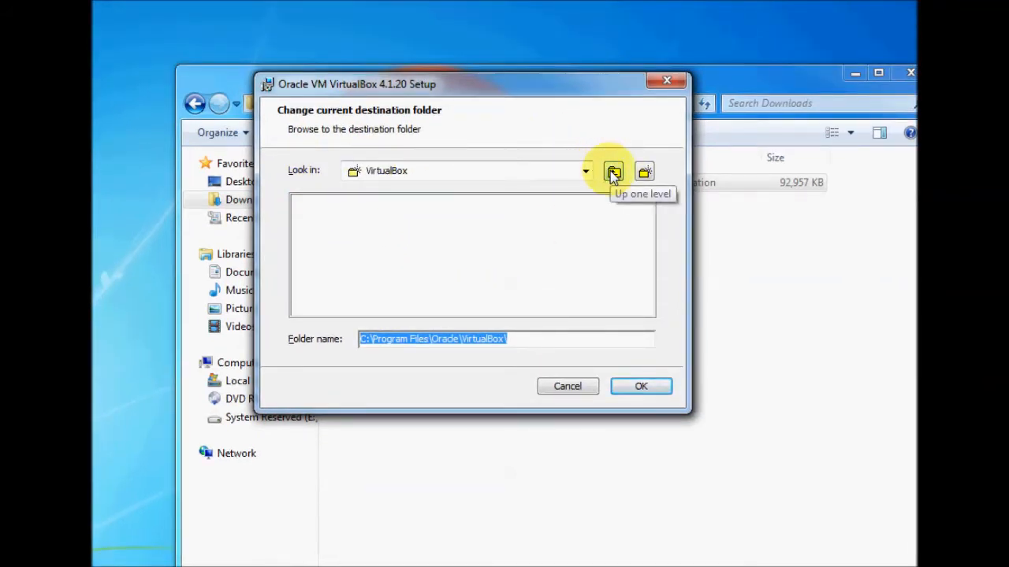
left_click(586, 172)
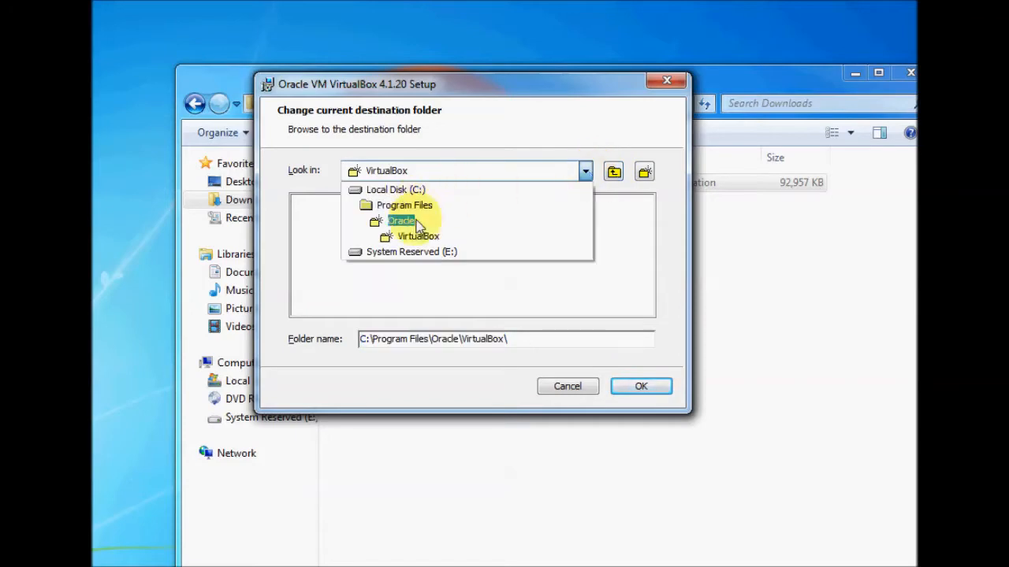
left_click(585, 170)
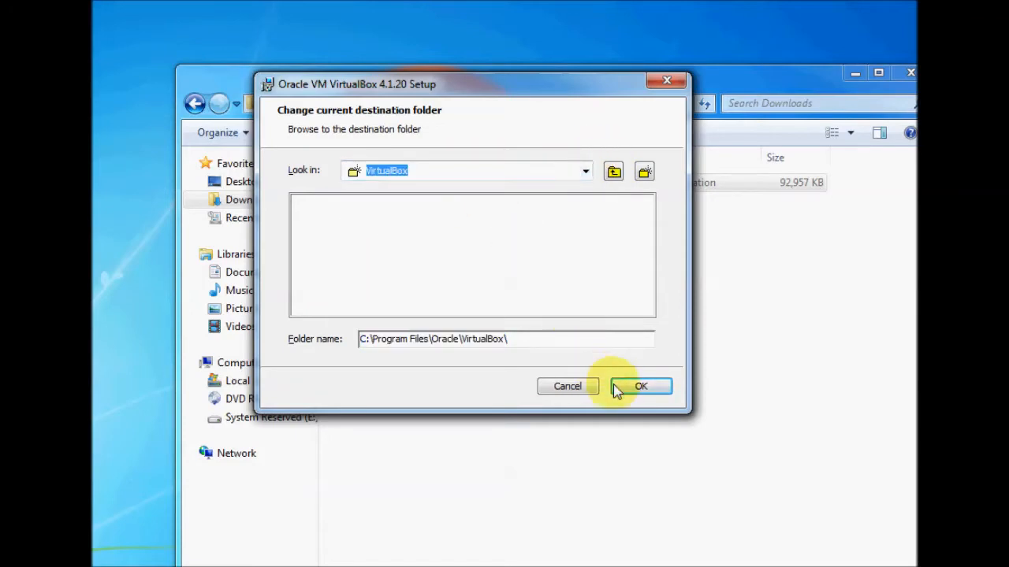
left_click(584, 387)
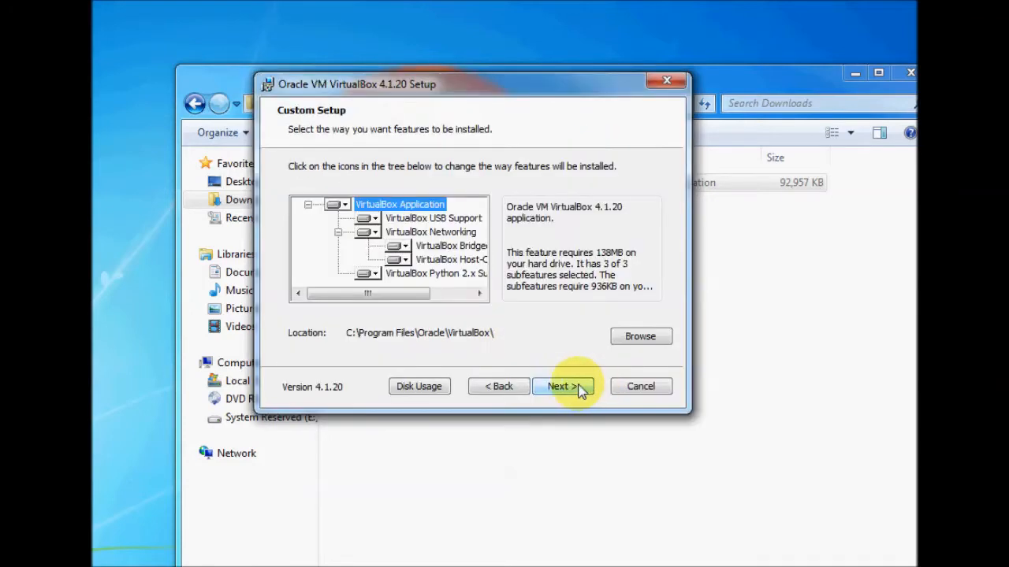
- Turn off the Quick Launch Bar shortcut and start the installation, accepting the temporary network disconnection
left_click(561, 388)
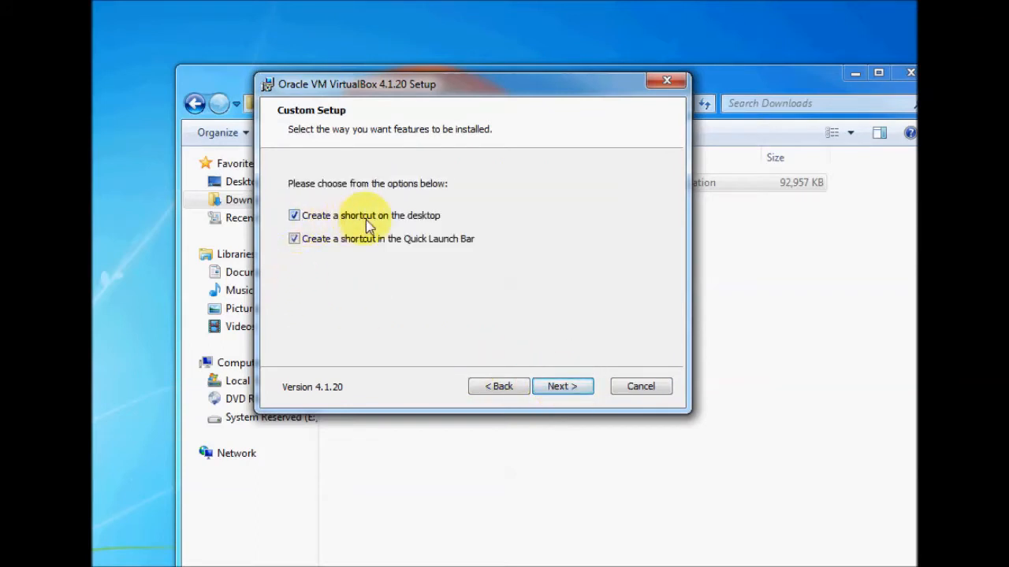
left_click(297, 241)
left_click(553, 387)
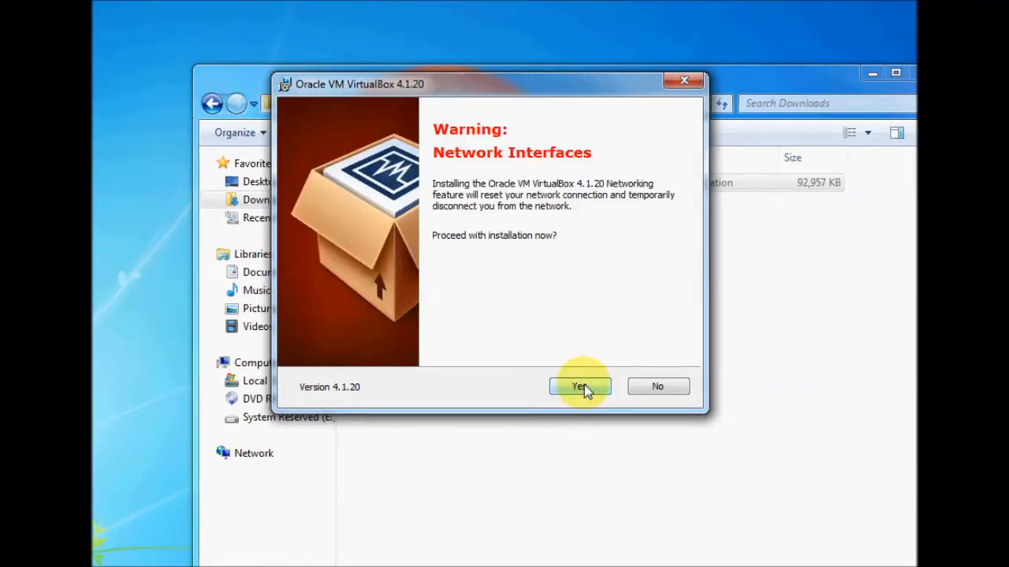
left_click(581, 387)
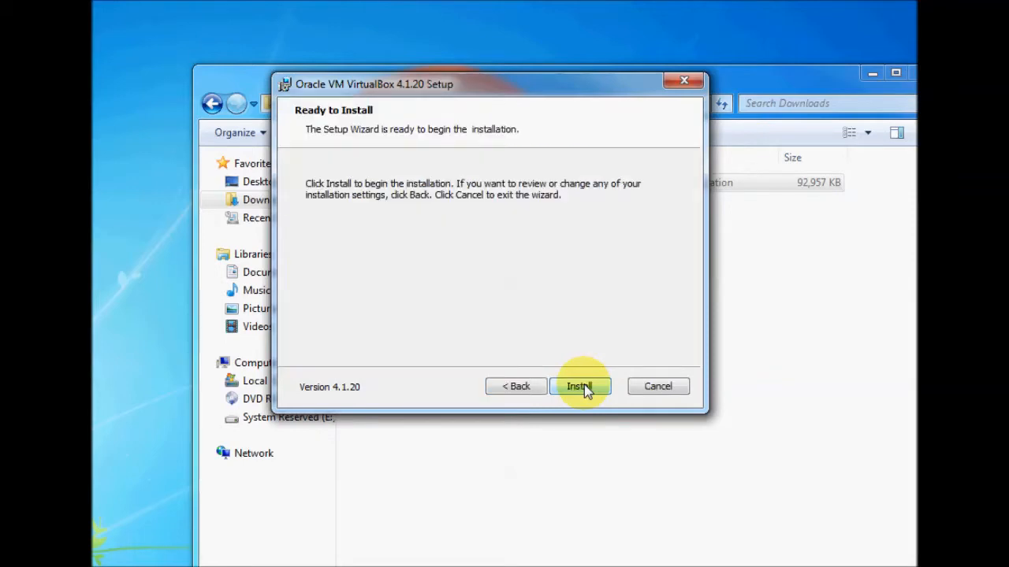
left_click(583, 388)
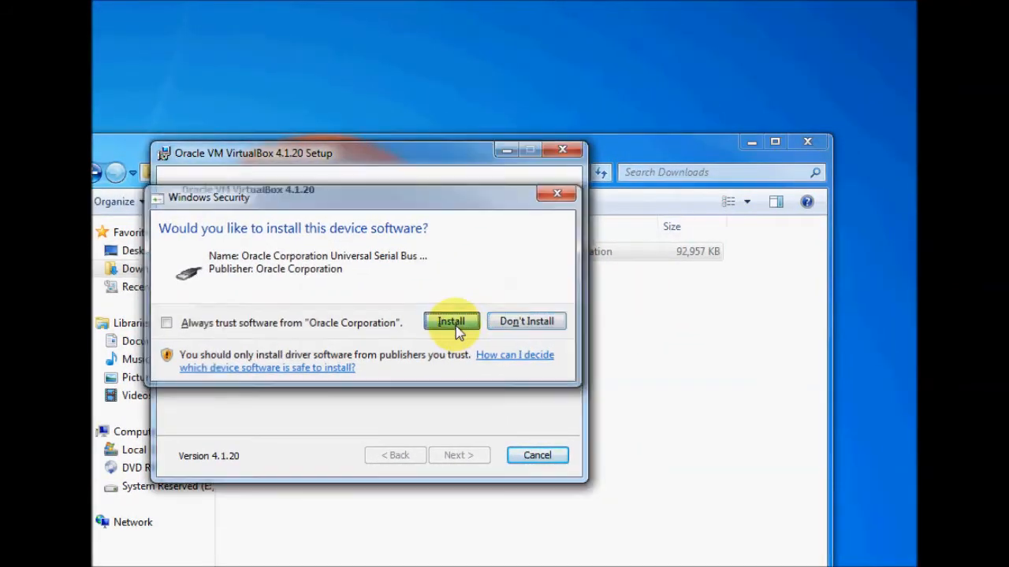
- Allow the Oracle USB and network device software to install, and finish the setup with VirtualBox 4.1.20 starting after installation
left_click(456, 325)
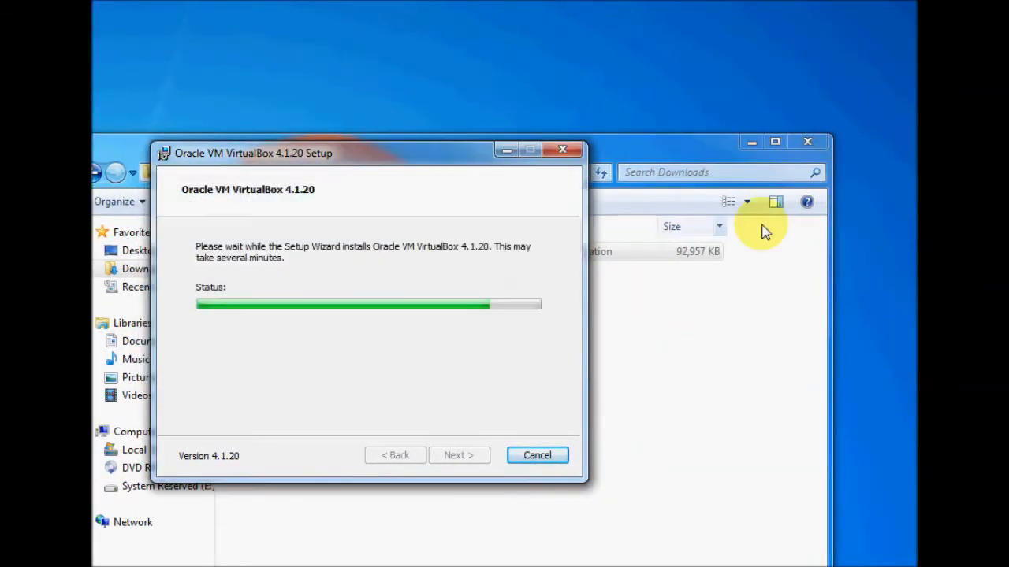
left_click(807, 142)
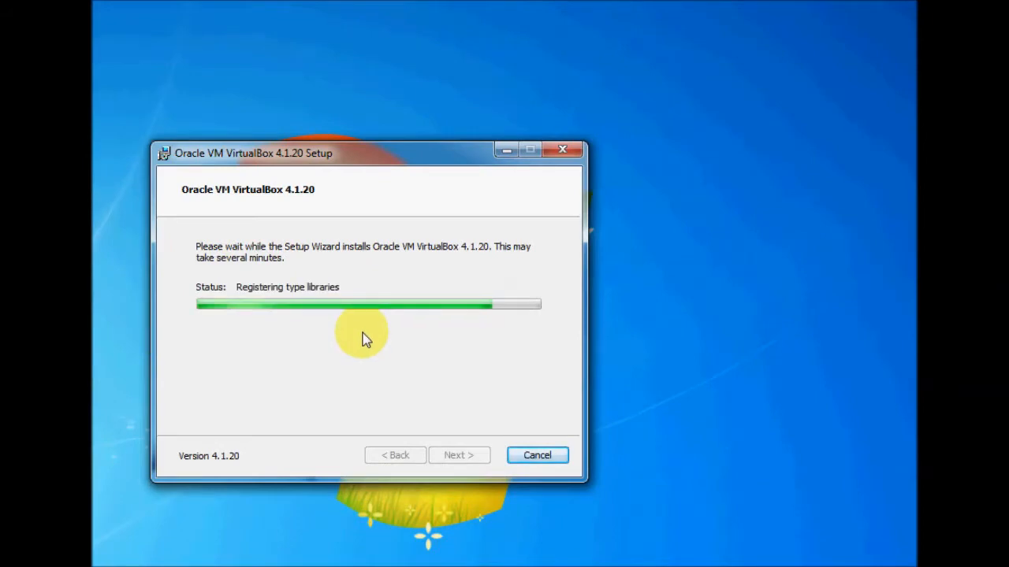
left_click(566, 324)
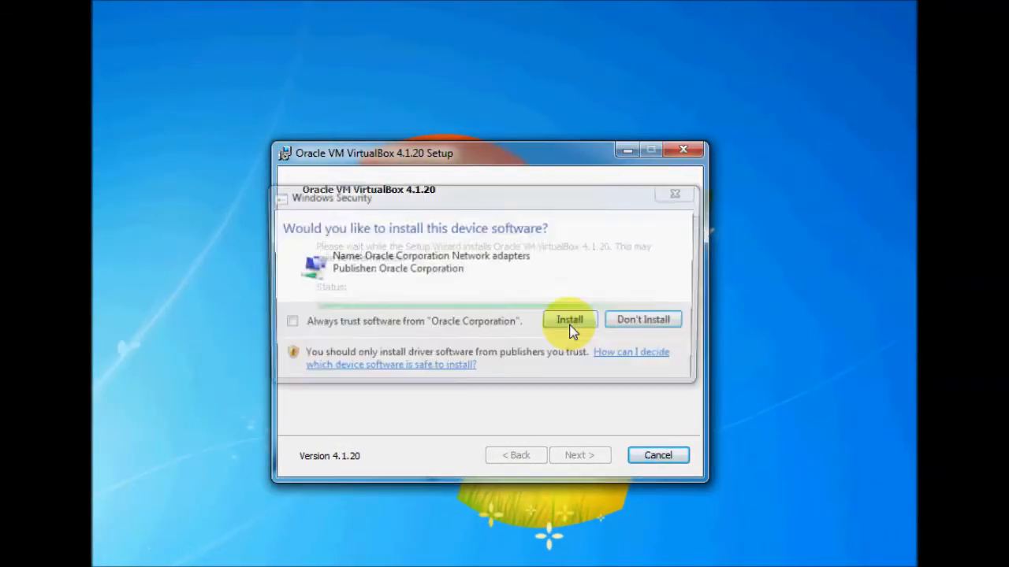
left_click(569, 321)
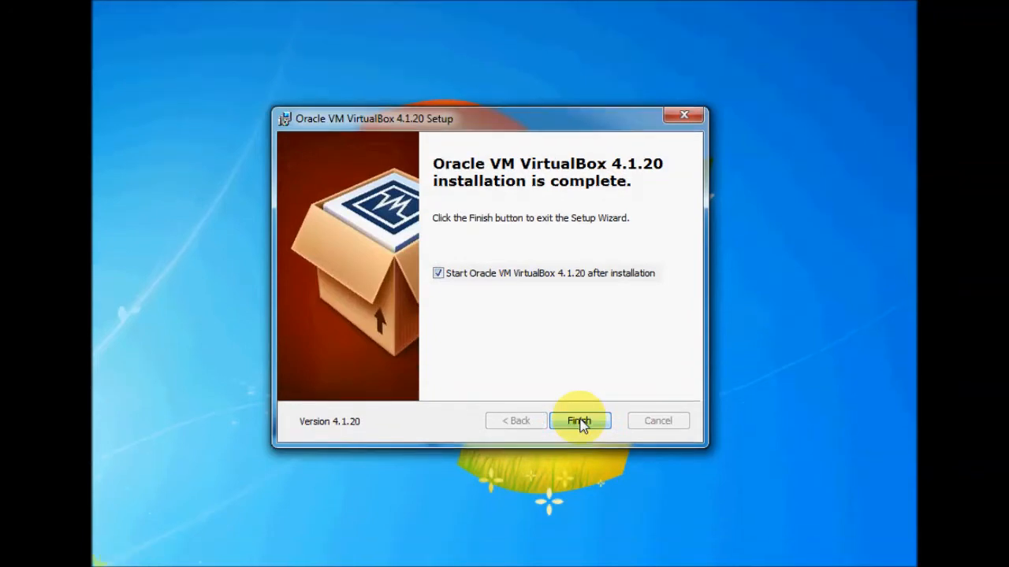
left_click(580, 421)
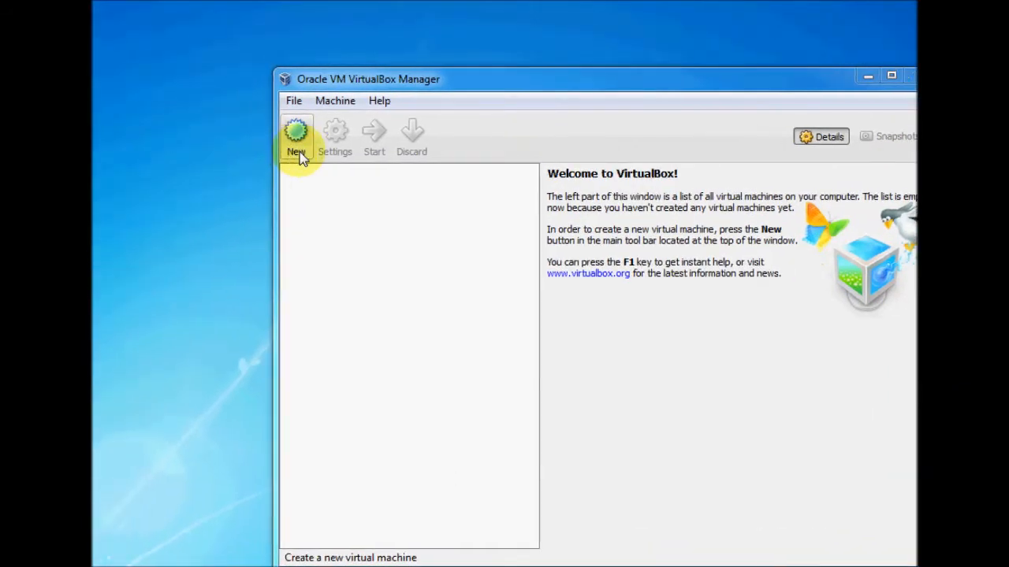
- Create a new virtual machine named "Windows XP" with operating system Microsoft Windows and version Windows XP, and continue to the memory settings
left_click(229, 120)
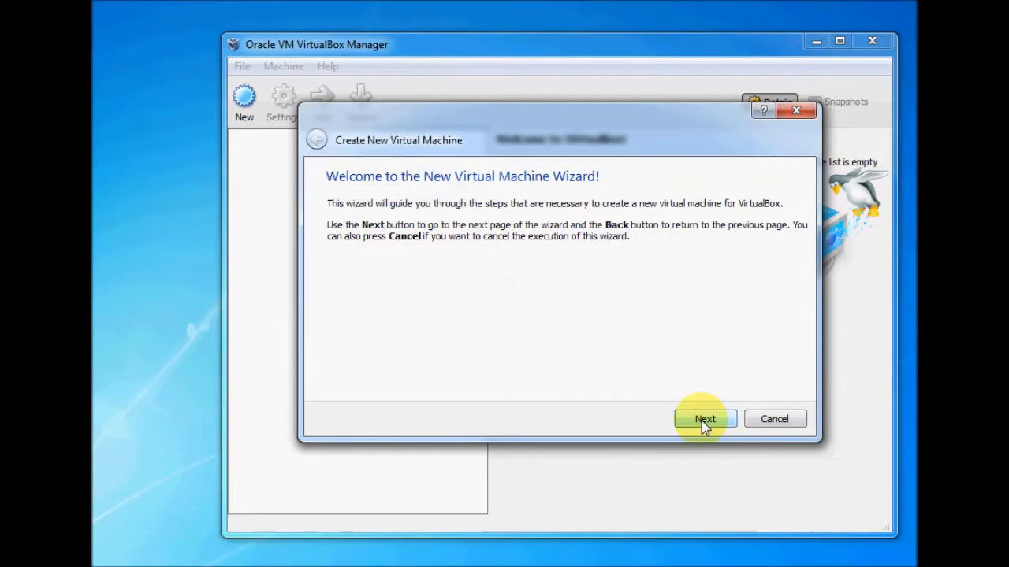
left_click(703, 420)
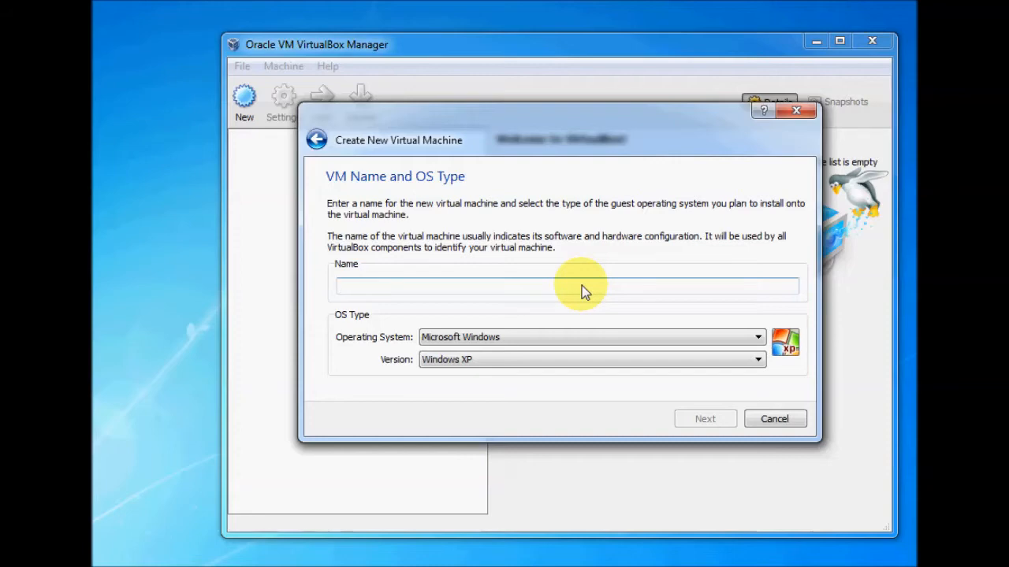
type("Windows XP")
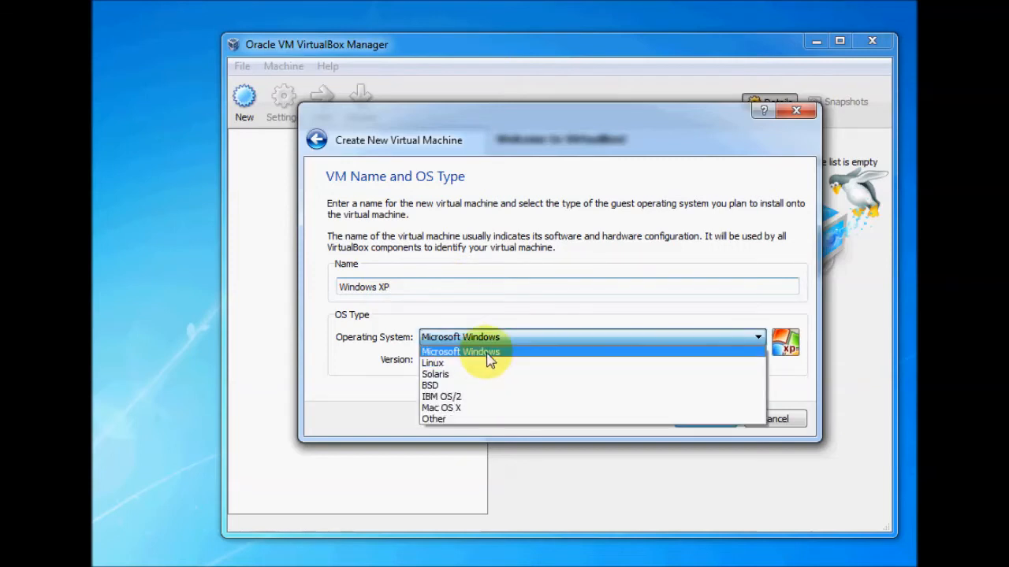
left_click(488, 351)
left_click(505, 361)
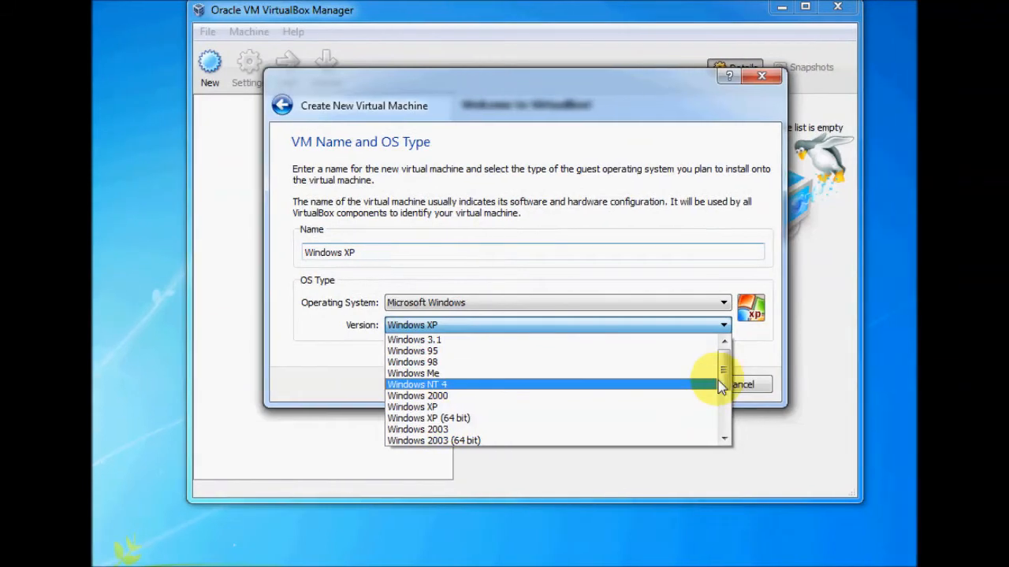
left_click_drag(760, 417, 763, 460)
left_click_drag(709, 414, 484, 383)
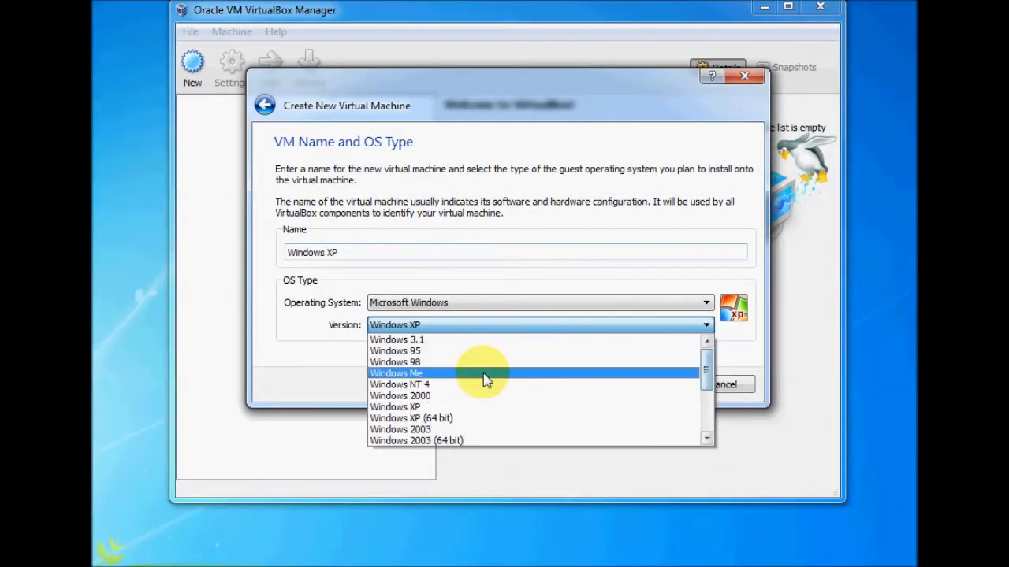
left_click(432, 406)
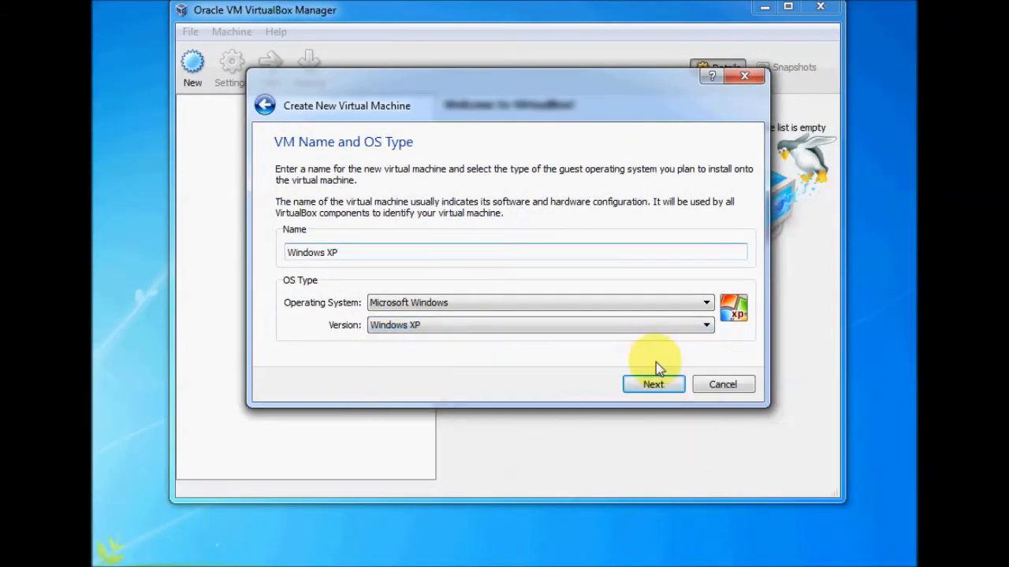
left_click(653, 385)
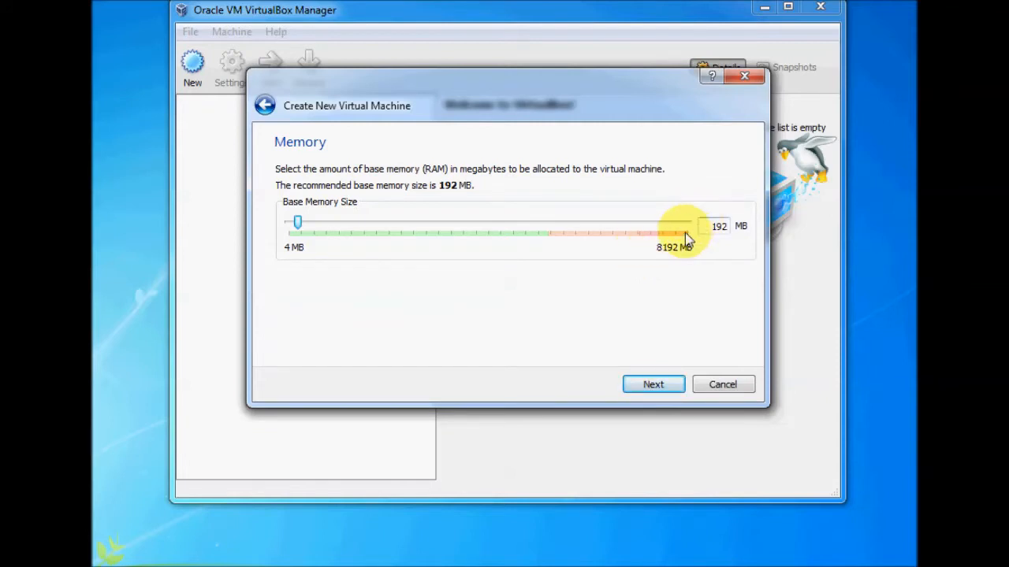
- Set the base memory to 512 MB and choose to create a new hard disk as the start-up disk
double_click(716, 229)
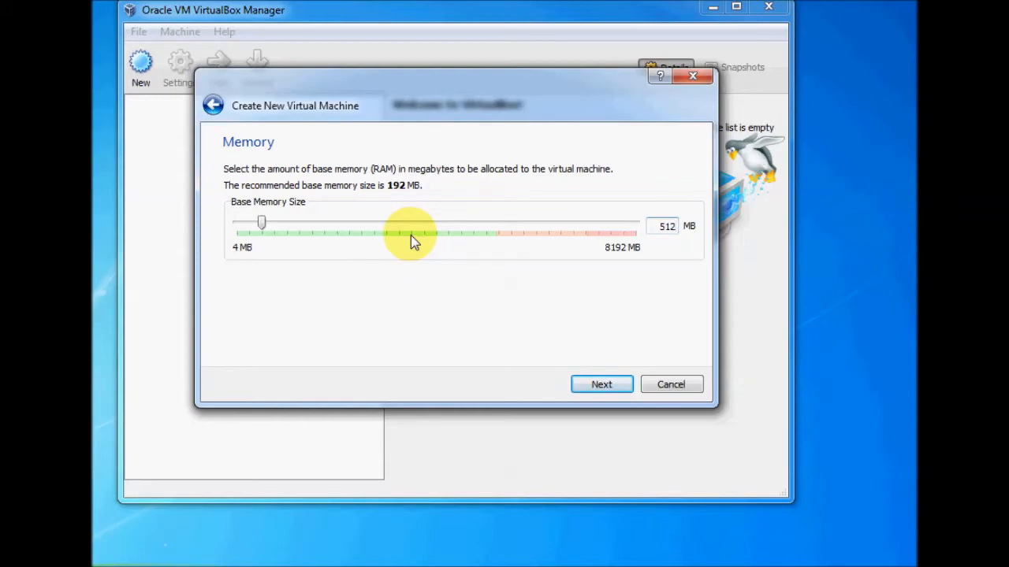
left_click(605, 385)
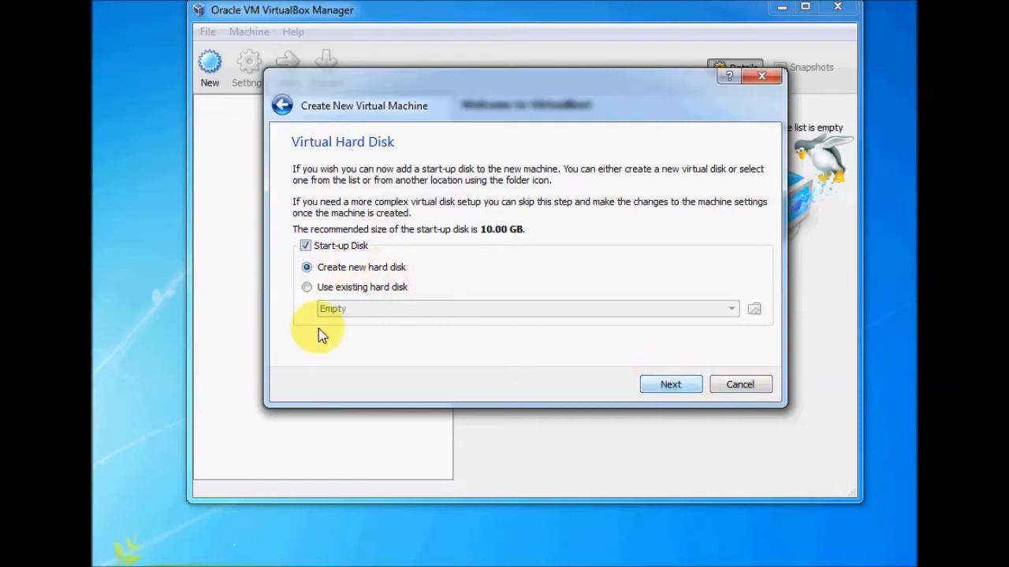
left_click(308, 289)
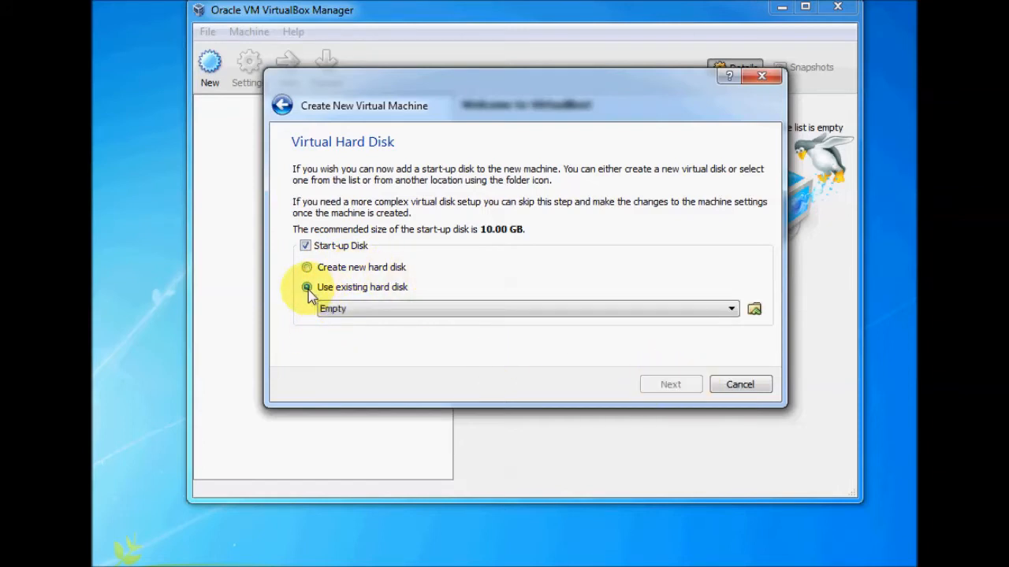
left_click(307, 269)
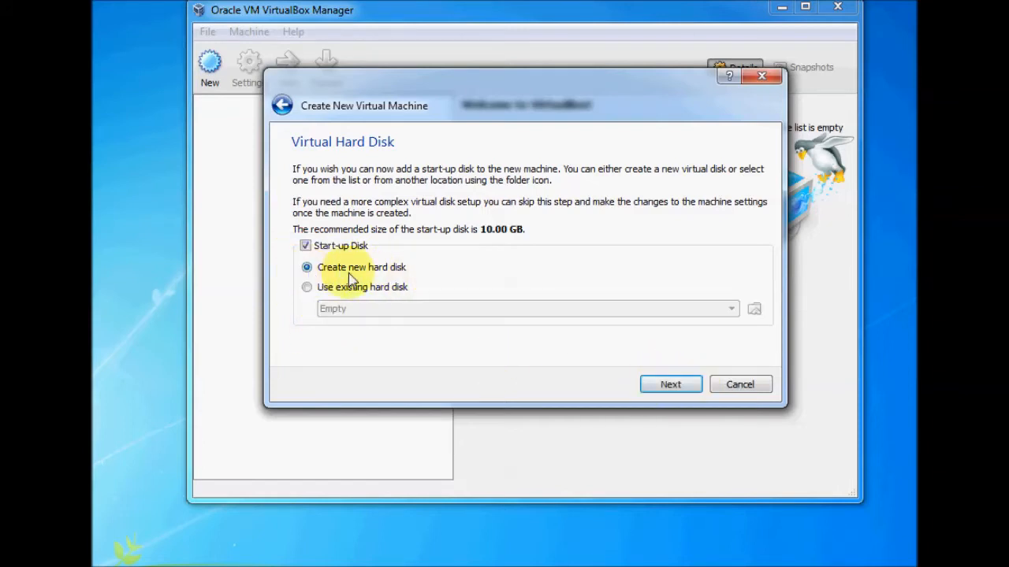
left_click(674, 386)
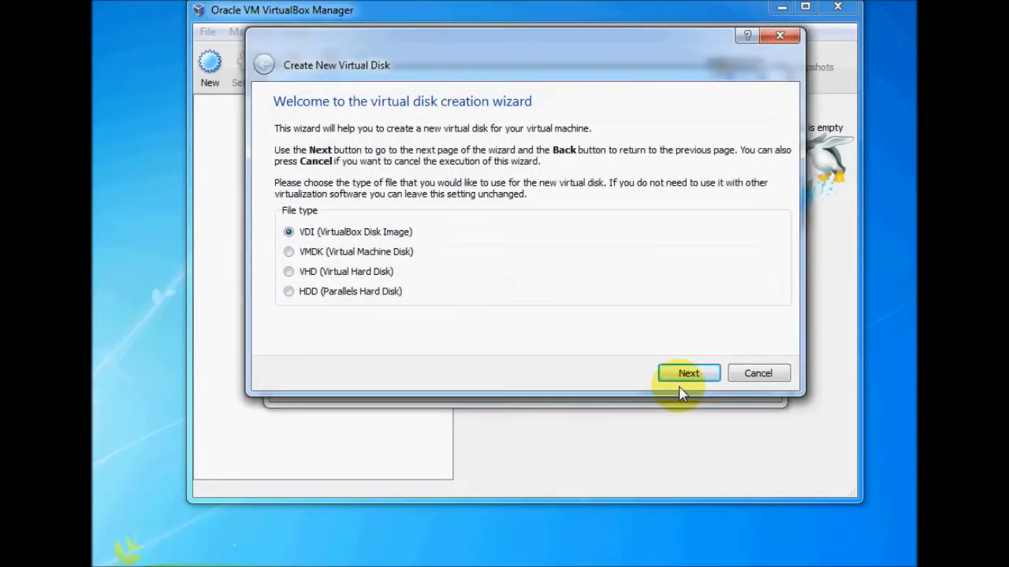
- Choose VHD (Virtual Hard Disk) as the new disk's file type, with dynamically allocated storage
left_click(288, 271)
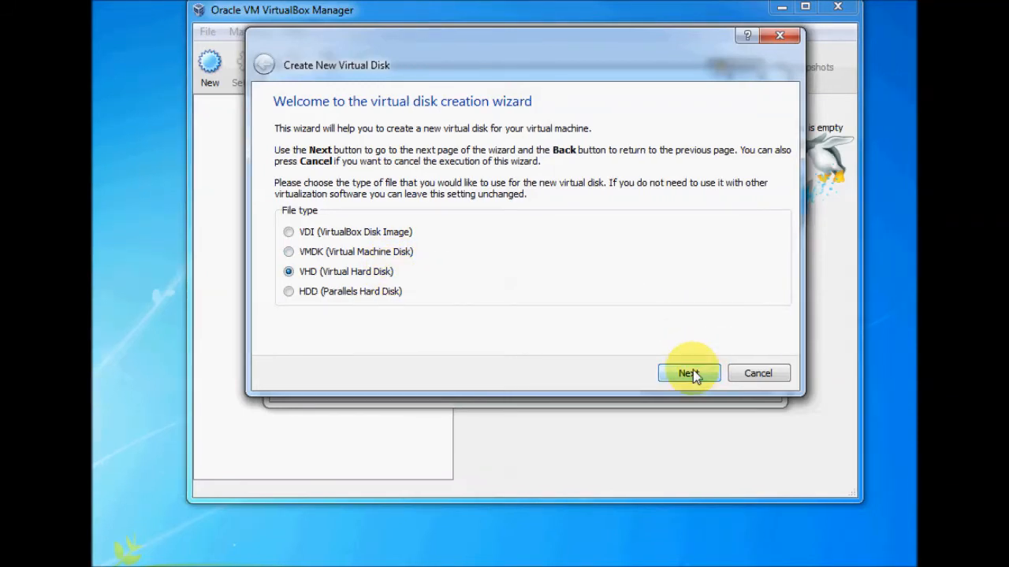
left_click(691, 374)
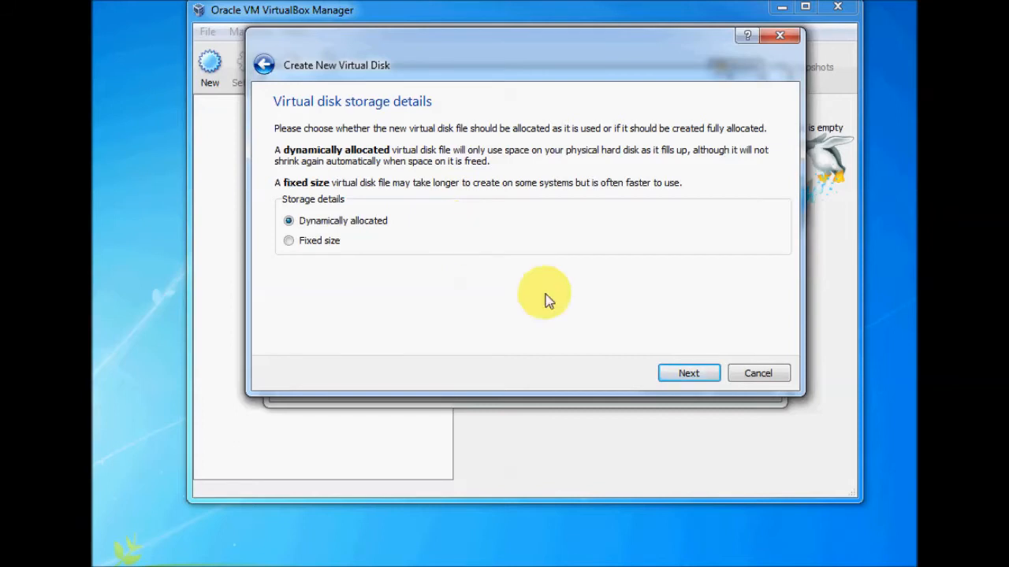
left_click(684, 376)
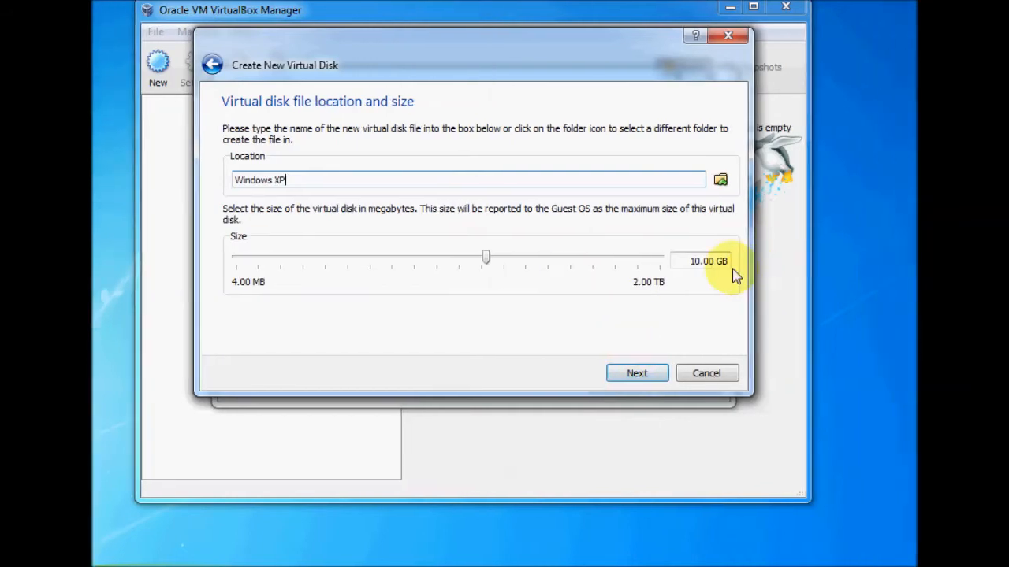
- Set the virtual disk size to 15 GB, then create the disk and the Windows XP virtual machine
left_click(675, 263)
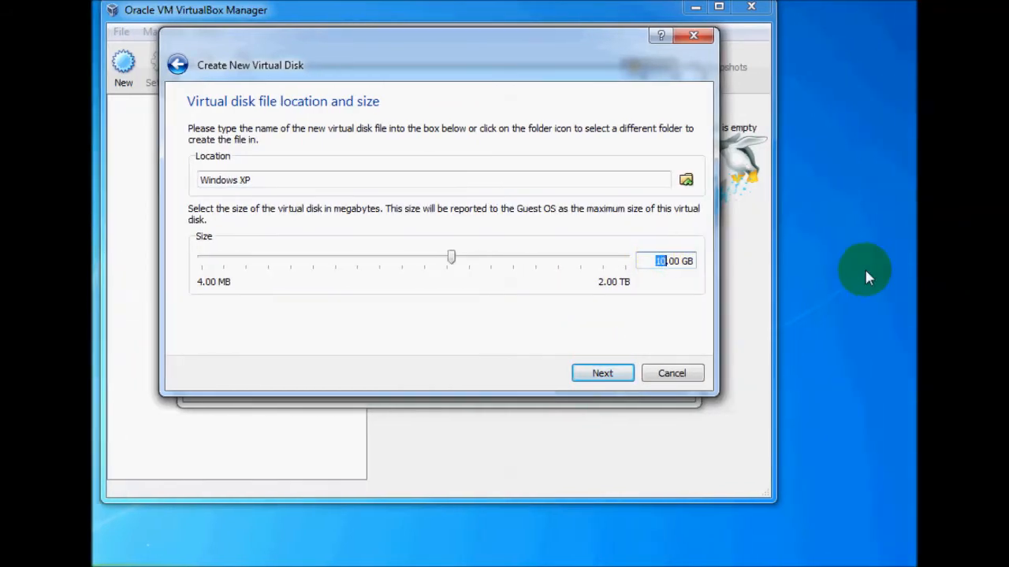
type("15")
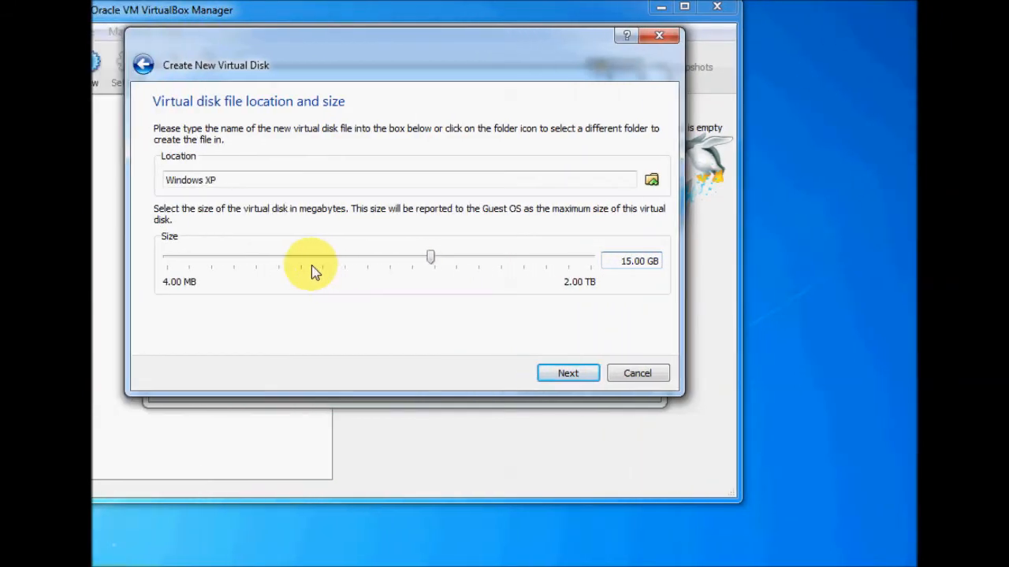
left_click(567, 373)
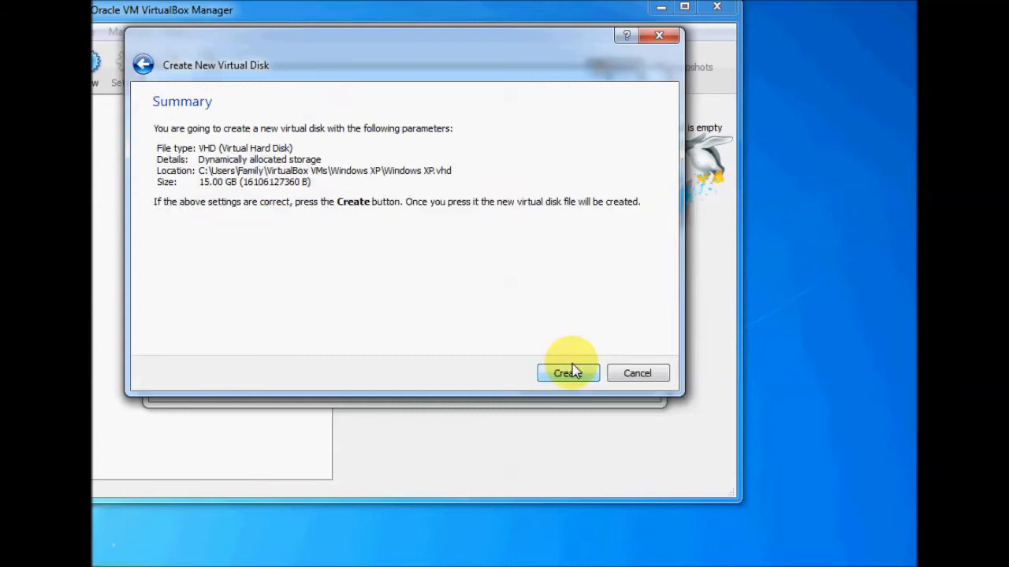
left_click(575, 372)
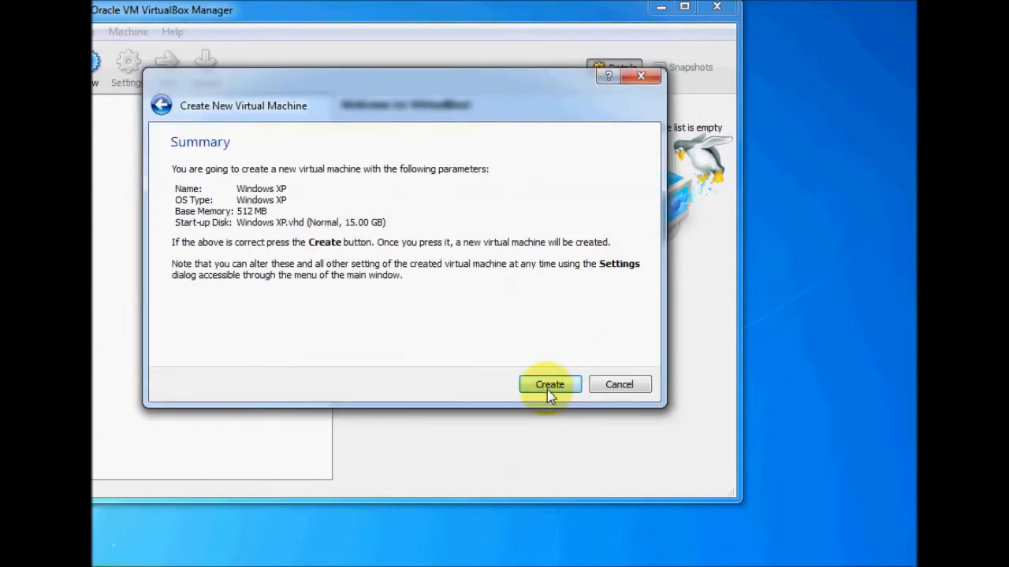
left_click(549, 388)
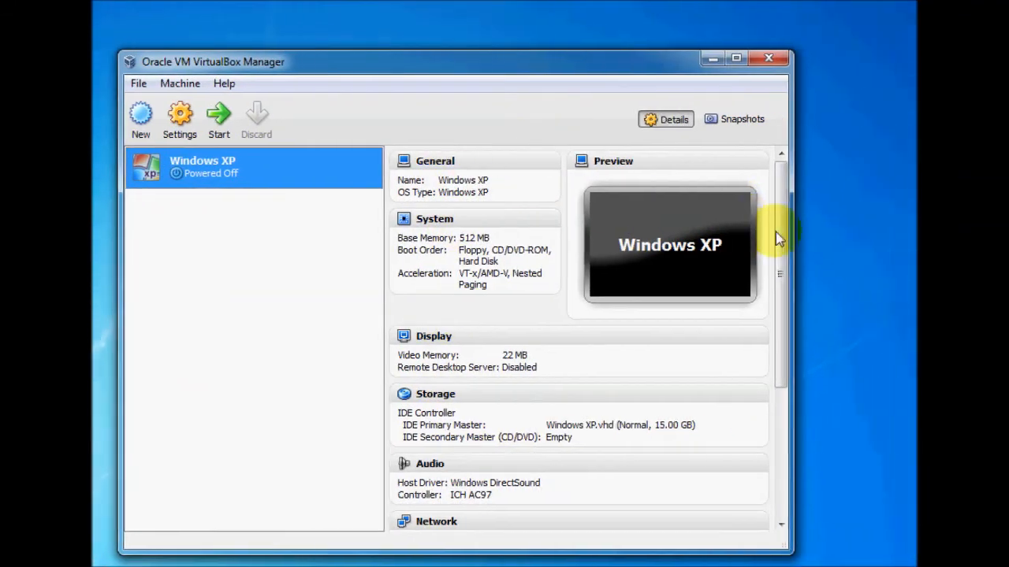
- Examine the new machine's details overview and its General and Storage settings without changing anything
scroll(855, 257, "down", 1)
left_click_drag(700, 258, 692, 227)
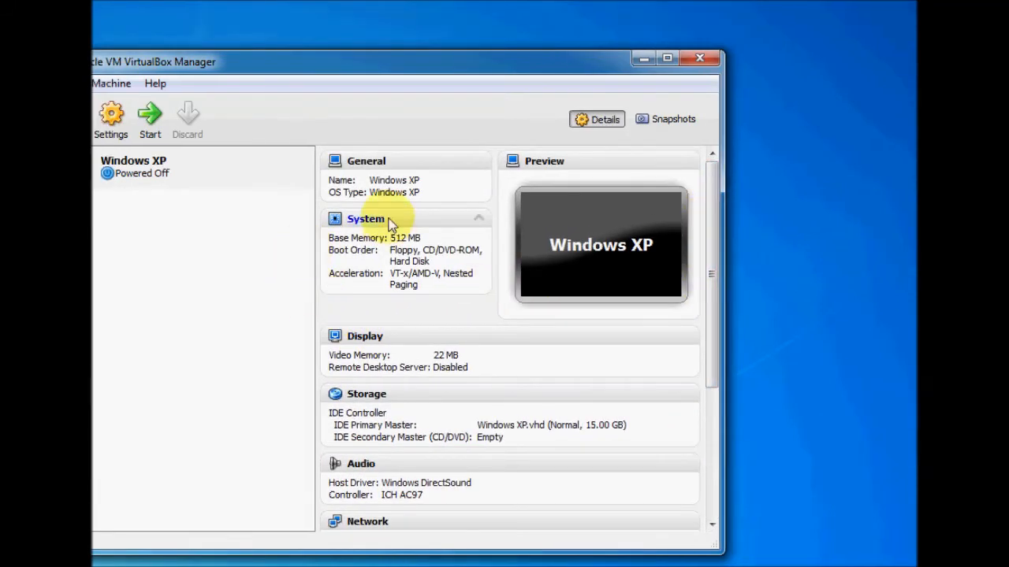
left_click(352, 168)
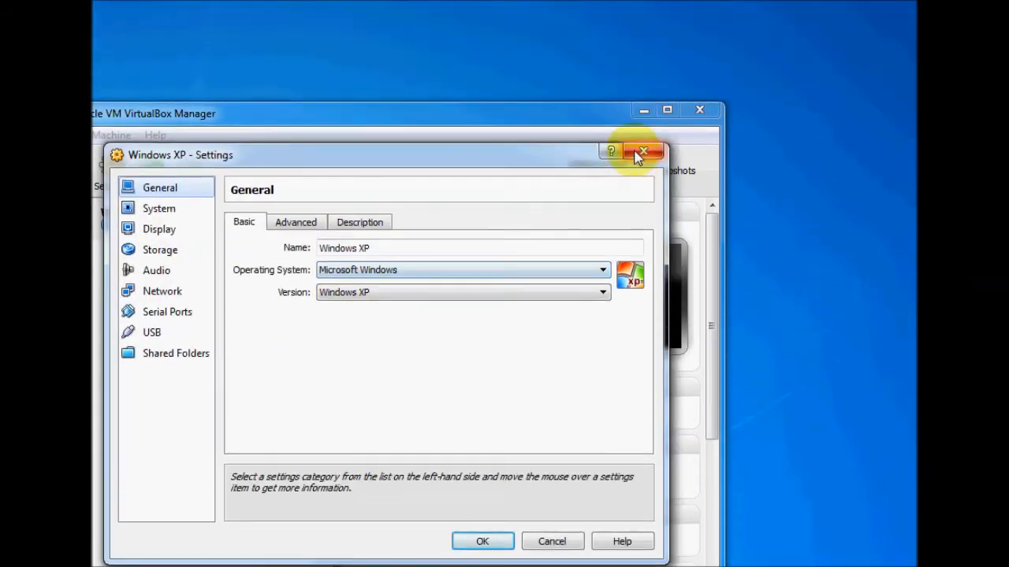
left_click(642, 100)
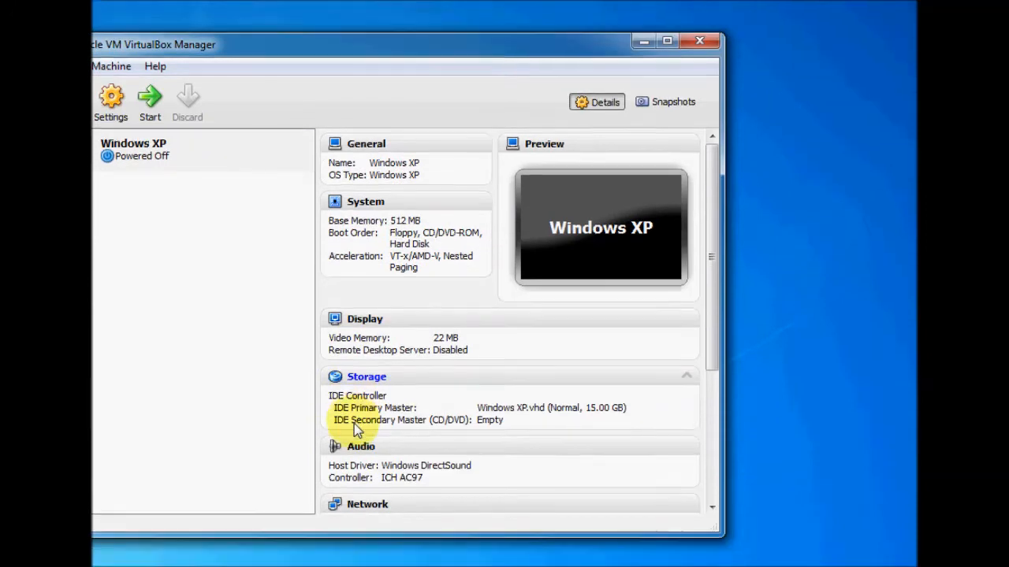
left_click(366, 360)
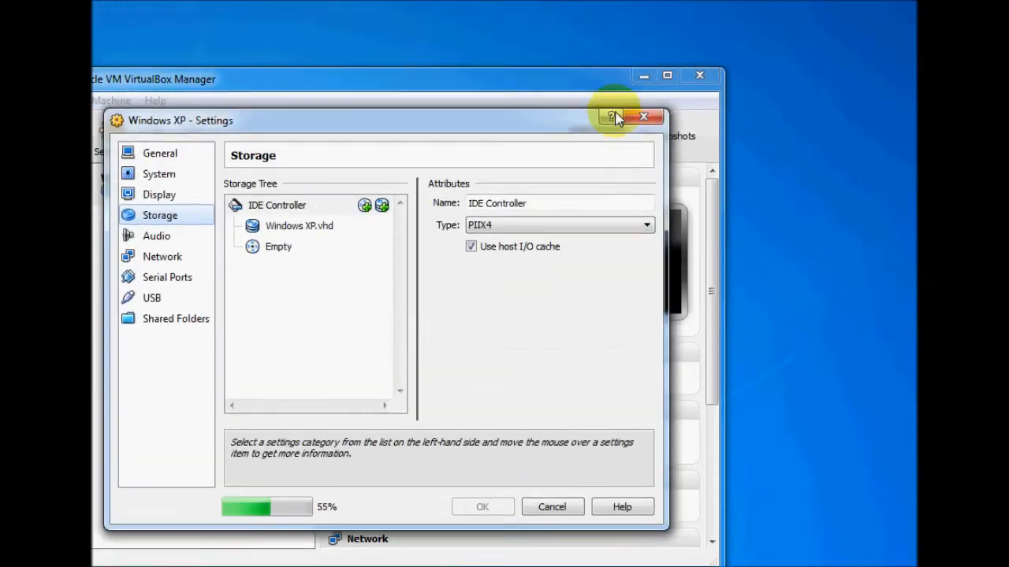
left_click(643, 151)
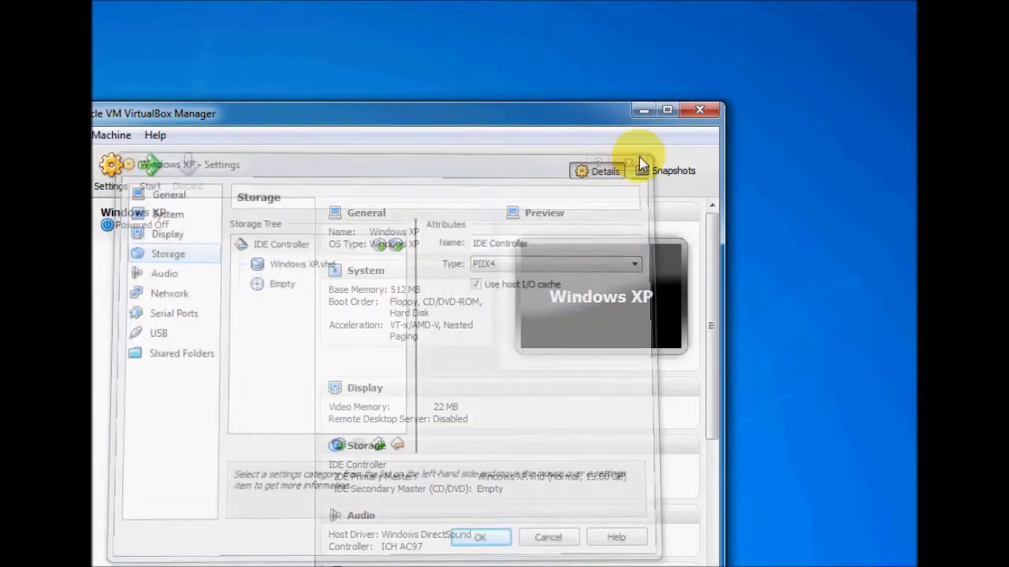
left_click_drag(712, 246, 711, 224)
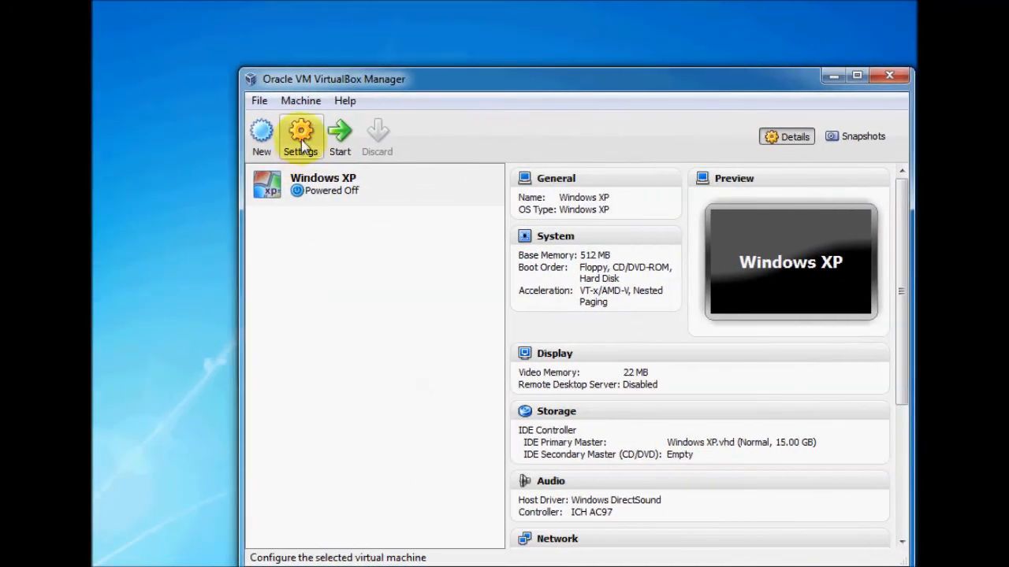
- Review the Windows XP machine's General settings, covering the basic, advanced and description options
left_click(300, 140)
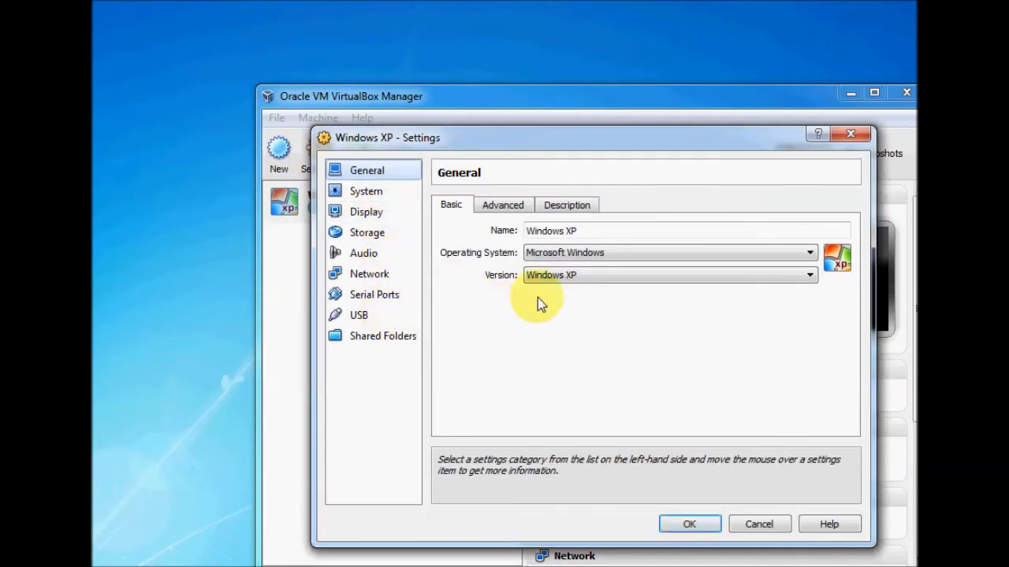
left_click(589, 234)
left_click_drag(589, 234, 531, 231)
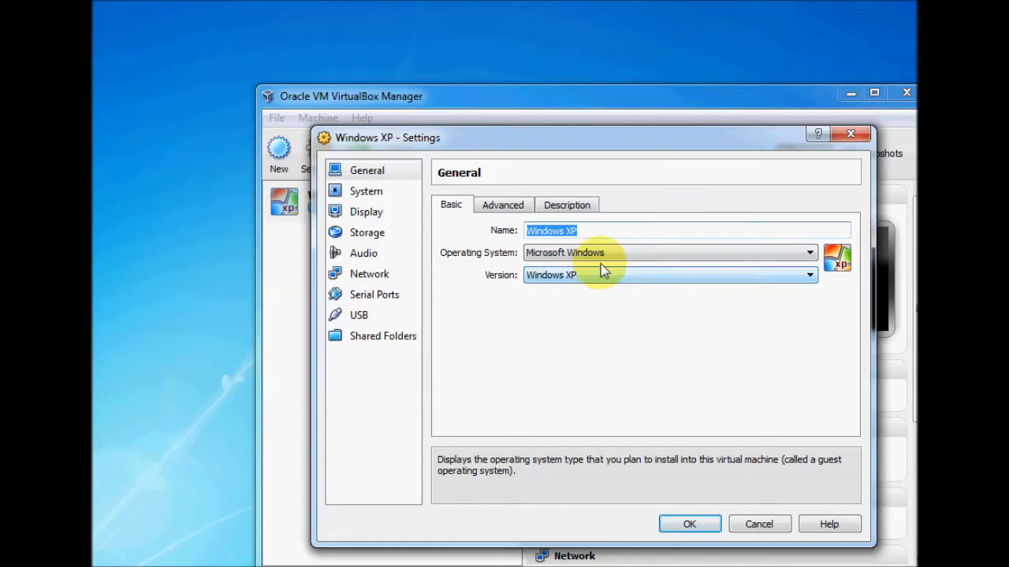
left_click(508, 218)
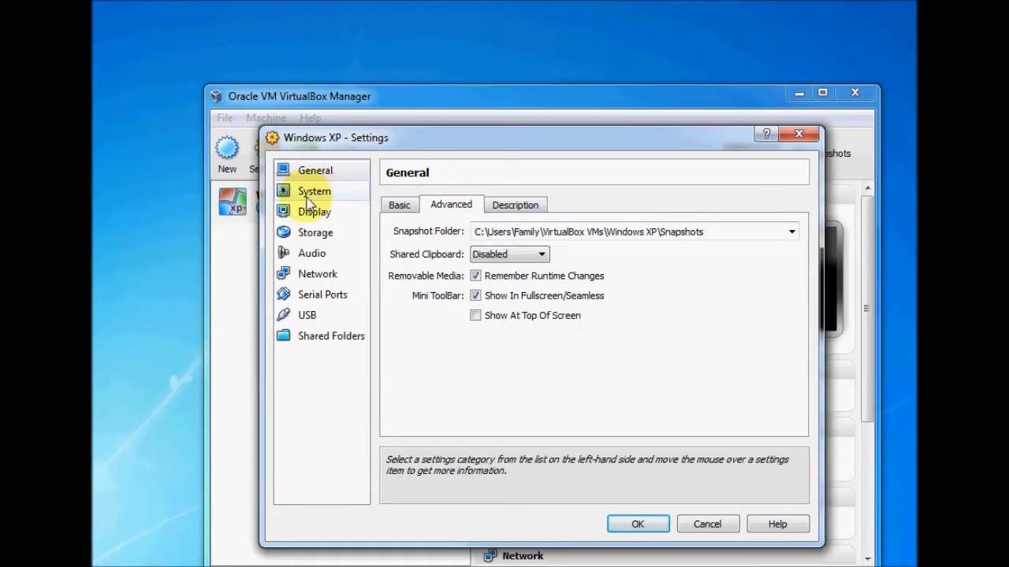
left_click(516, 207)
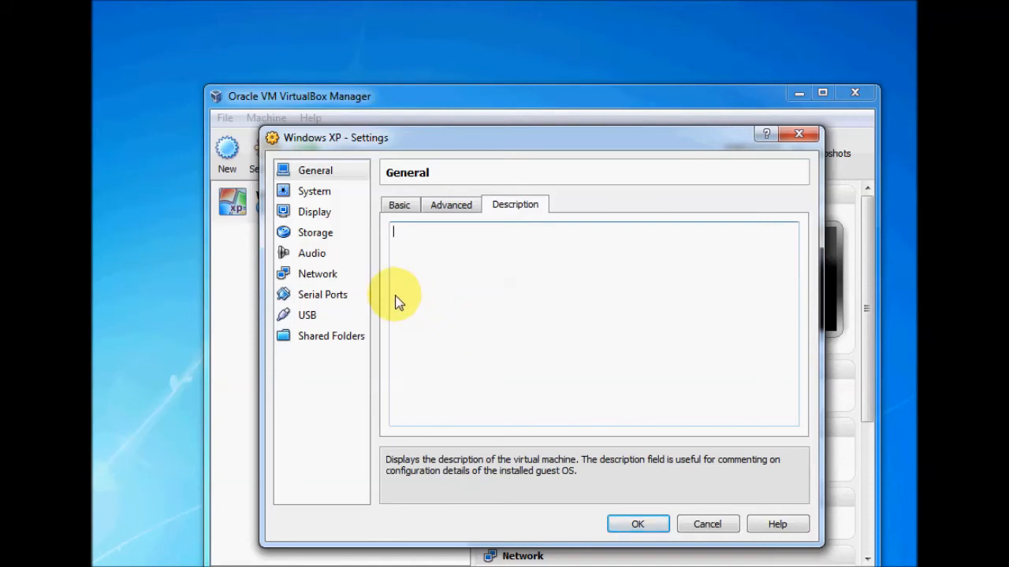
- In the System settings, try the hard disk first in the boot order, restore the order, and switch CD/DVD-ROM booting off and on
left_click(315, 192)
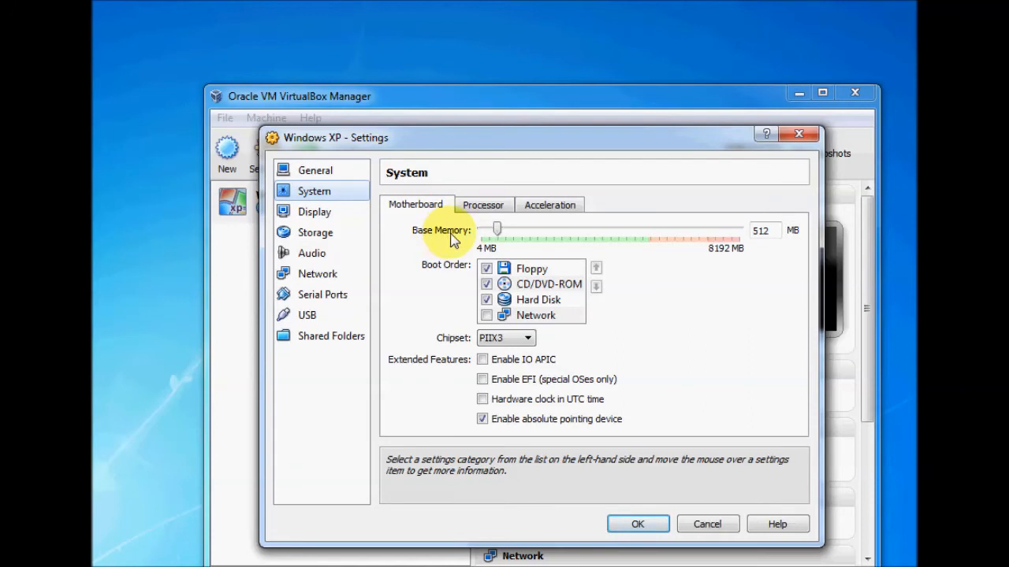
double_click(755, 231)
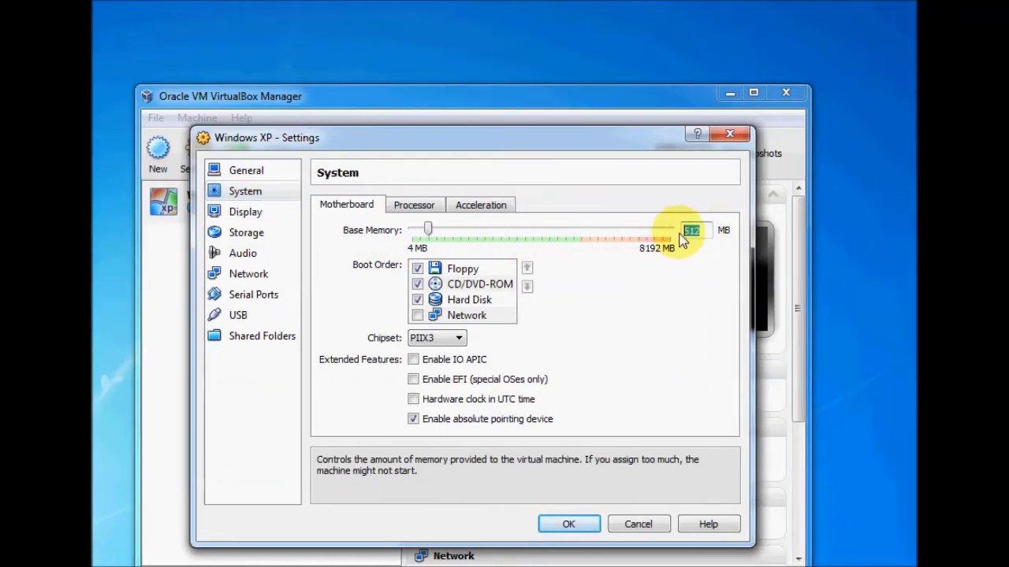
left_click(480, 283)
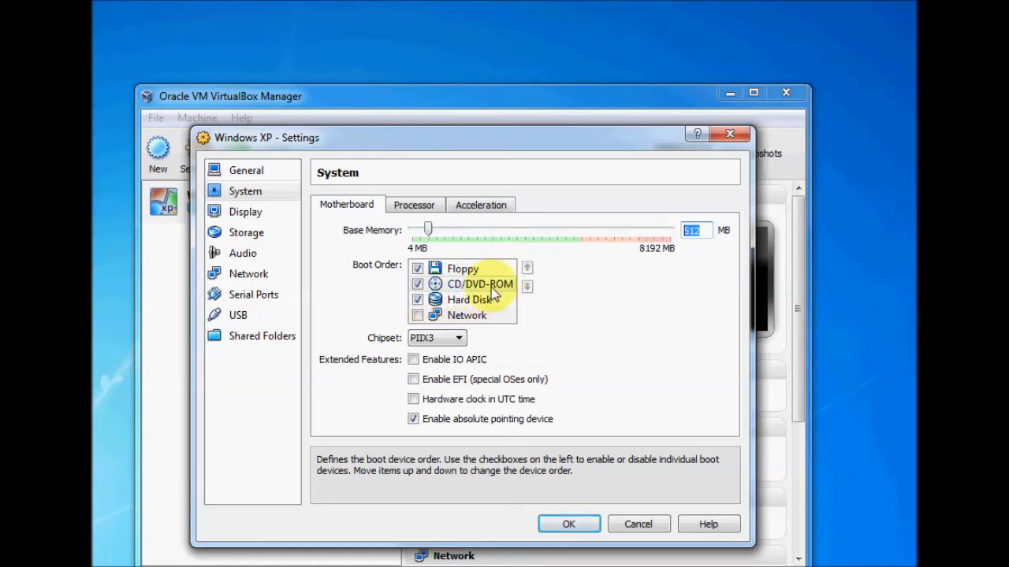
left_click(526, 286)
left_click(528, 269)
left_click(473, 299)
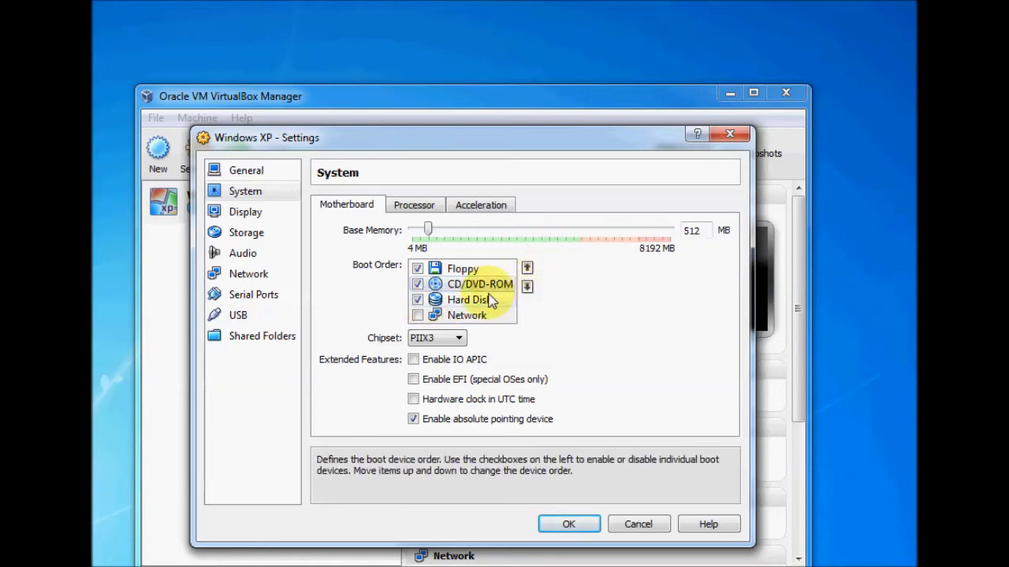
left_click(526, 270)
left_click(526, 270)
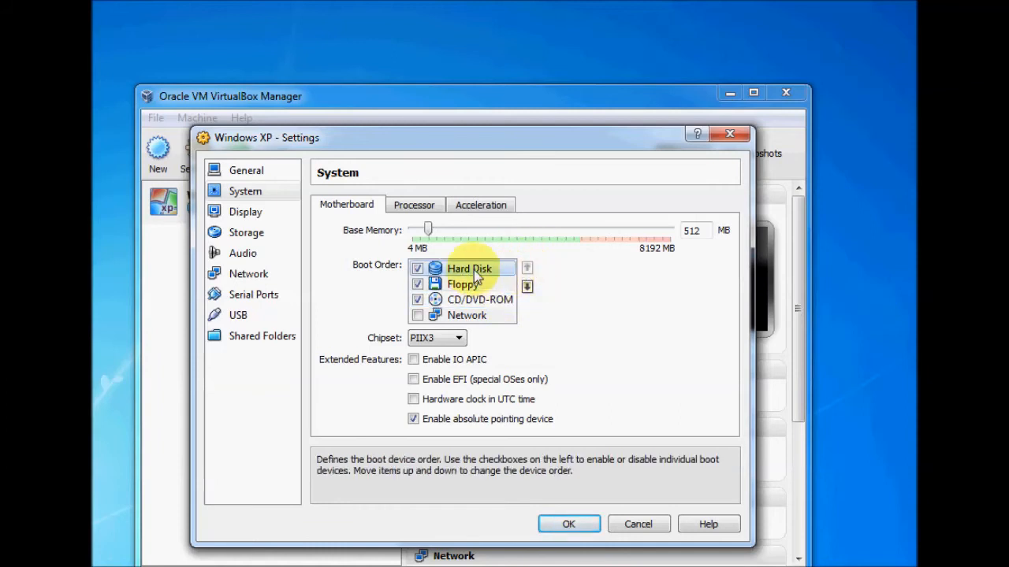
left_click(526, 287)
left_click(526, 287)
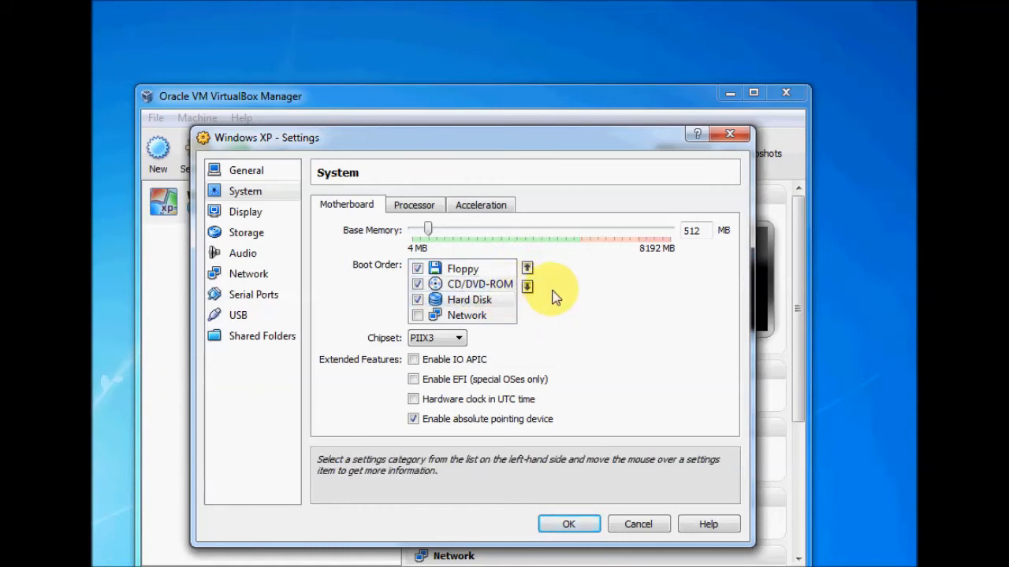
left_click(418, 285)
left_click(417, 285)
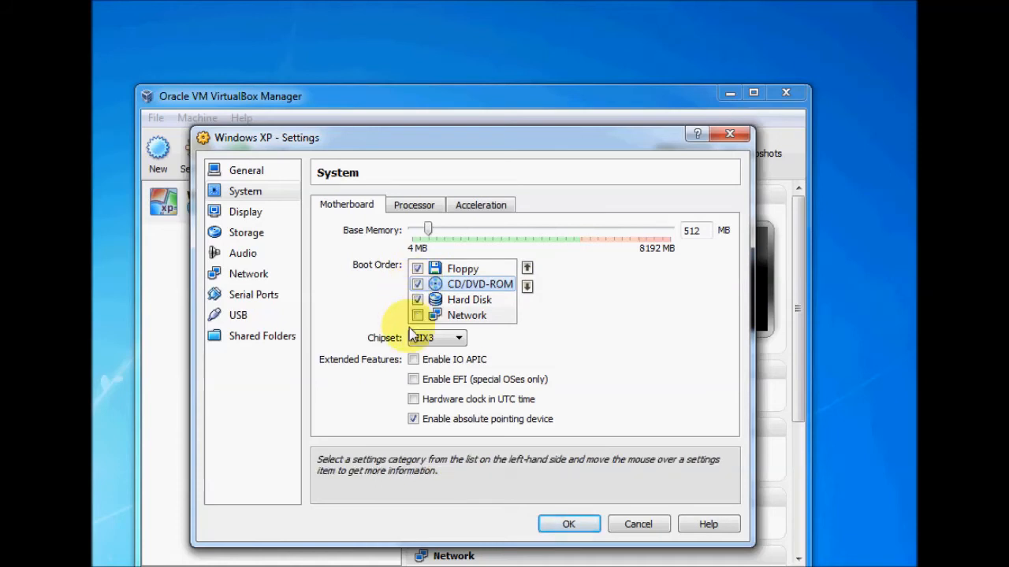
- Review the Windows XP machine's Display, Storage and Audio settings without changing anything
left_click(246, 212)
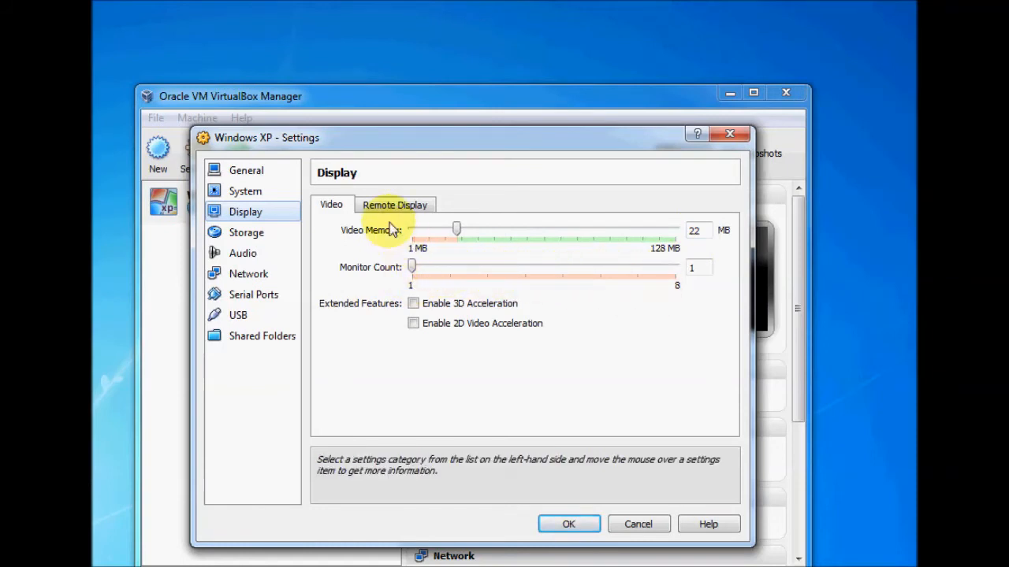
left_click(280, 233)
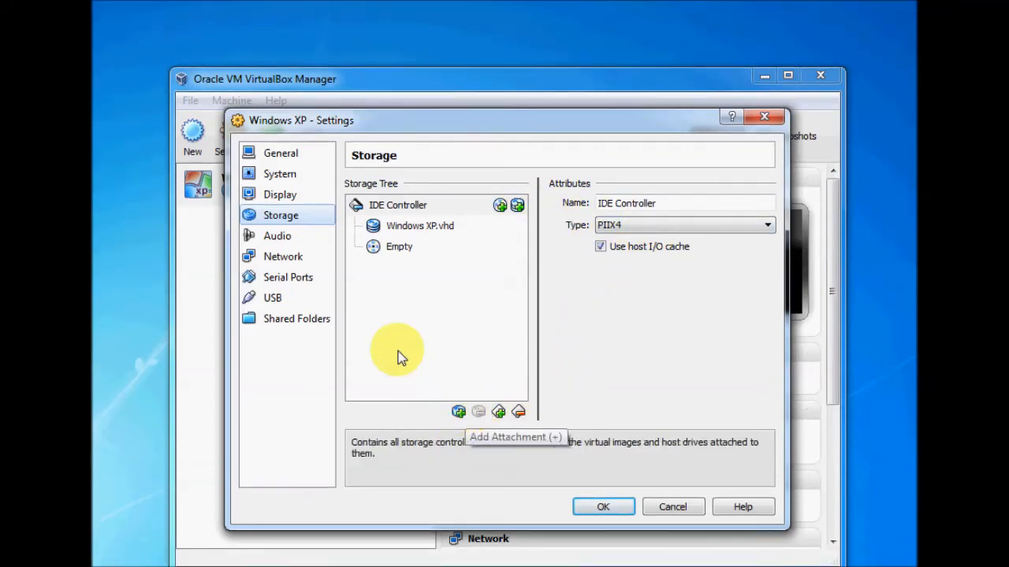
left_click(275, 238)
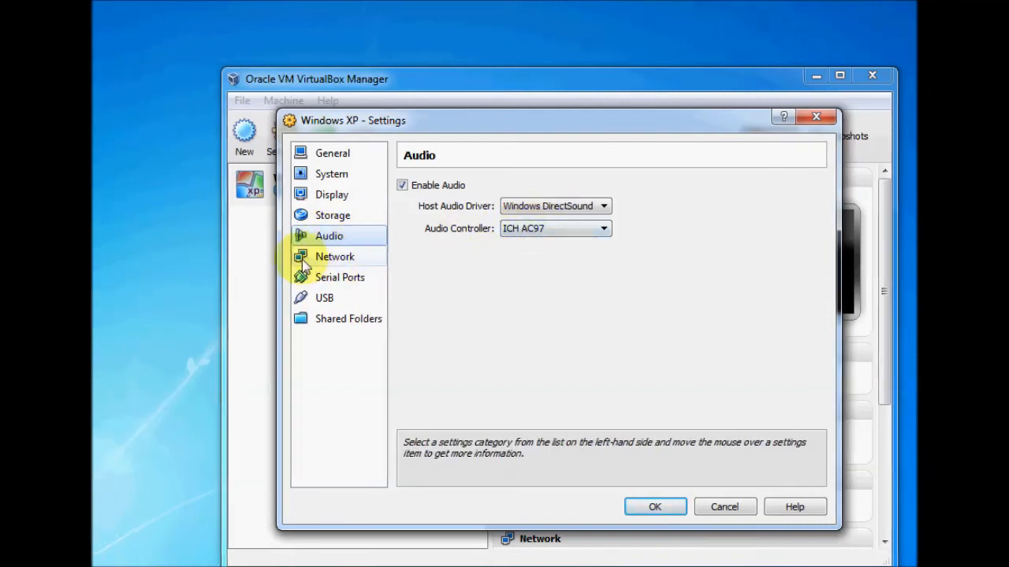
- Review the settings of all four network adapters, switch Adapter 1 off and on, and view its available attachment modes
left_click(316, 260)
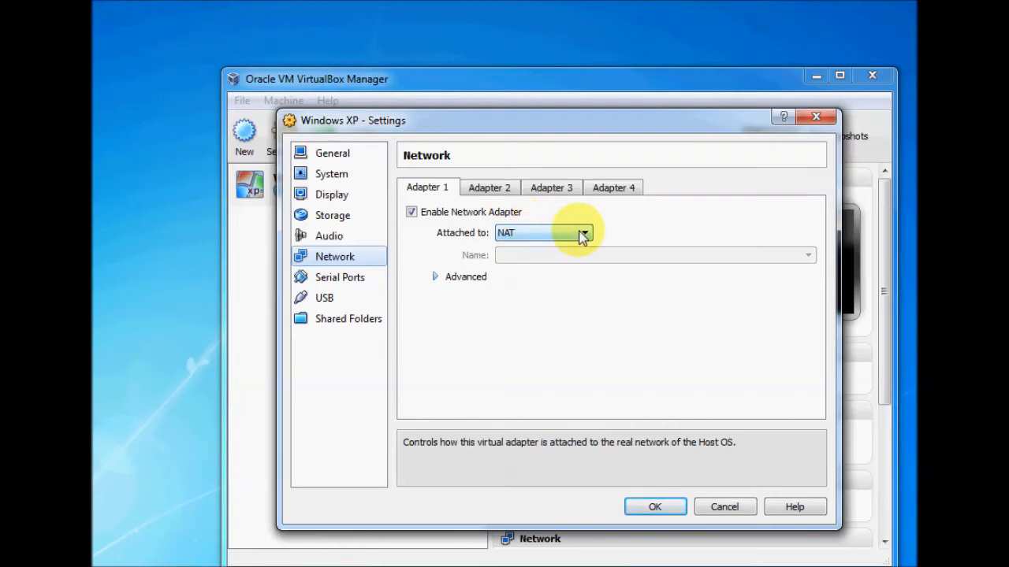
left_click(483, 191)
left_click(551, 189)
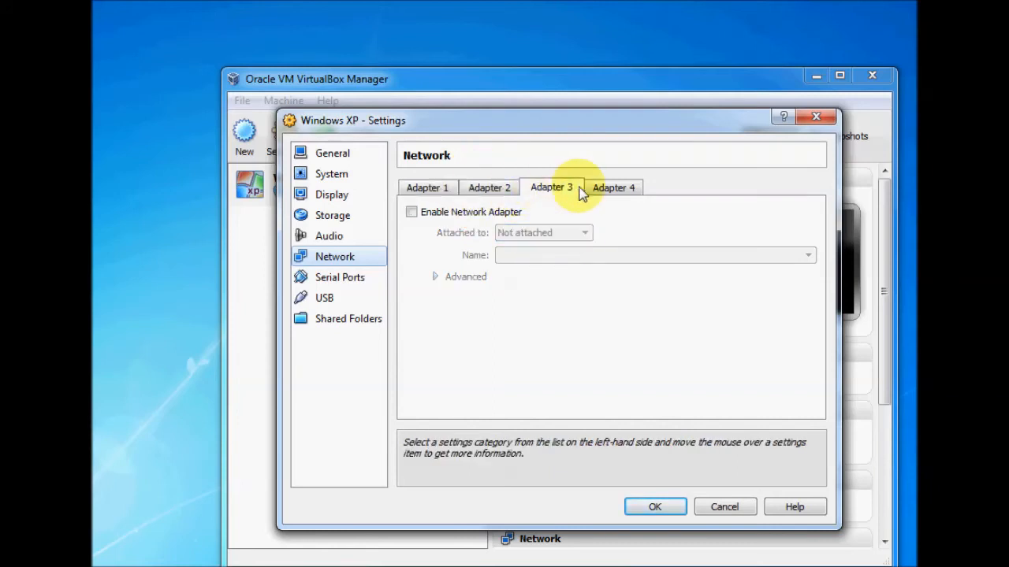
left_click(593, 189)
left_click(417, 191)
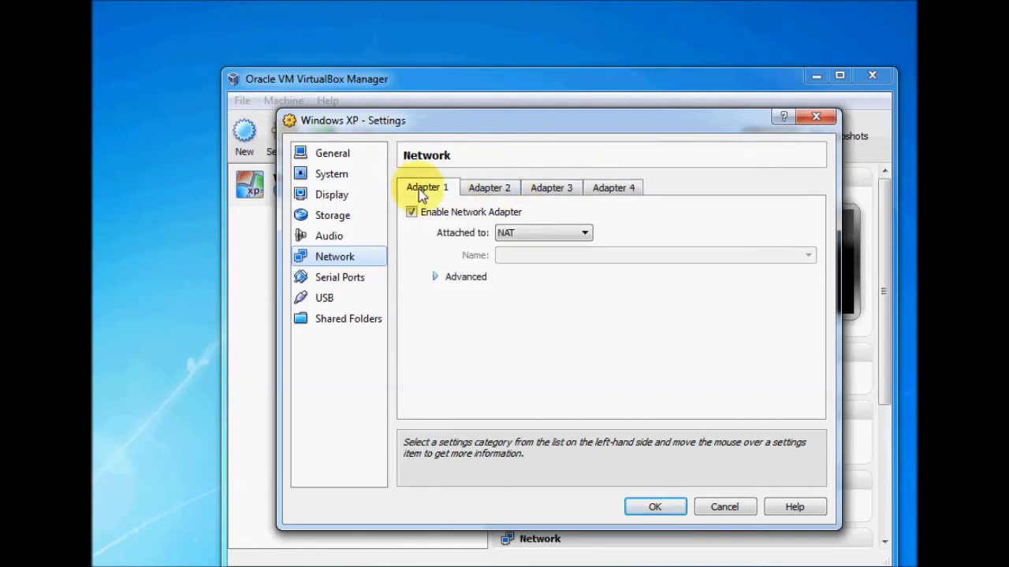
left_click(411, 212)
left_click(412, 212)
left_click(575, 231)
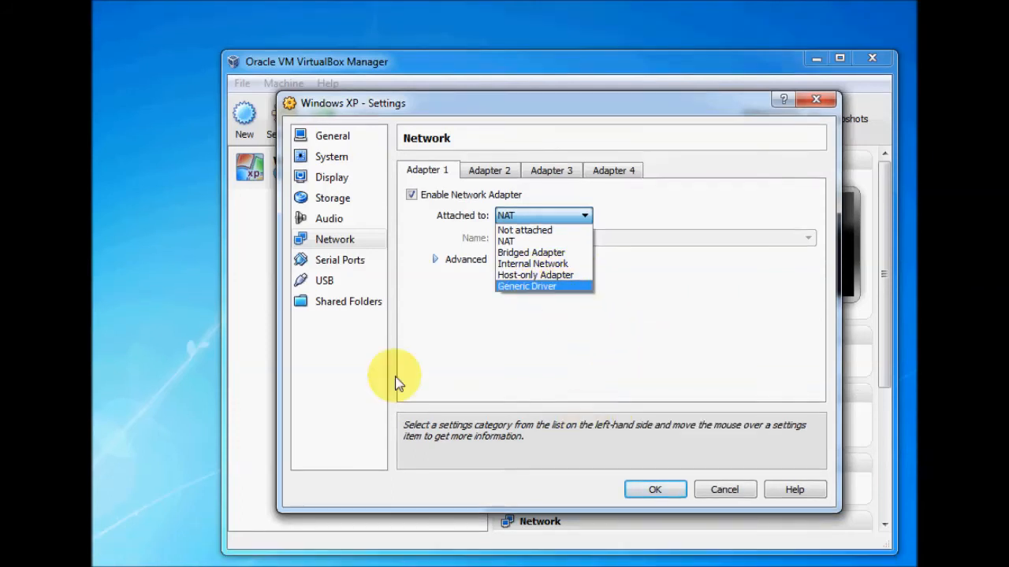
- Review the virtual machine's Serial Ports and USB settings
left_click(334, 264)
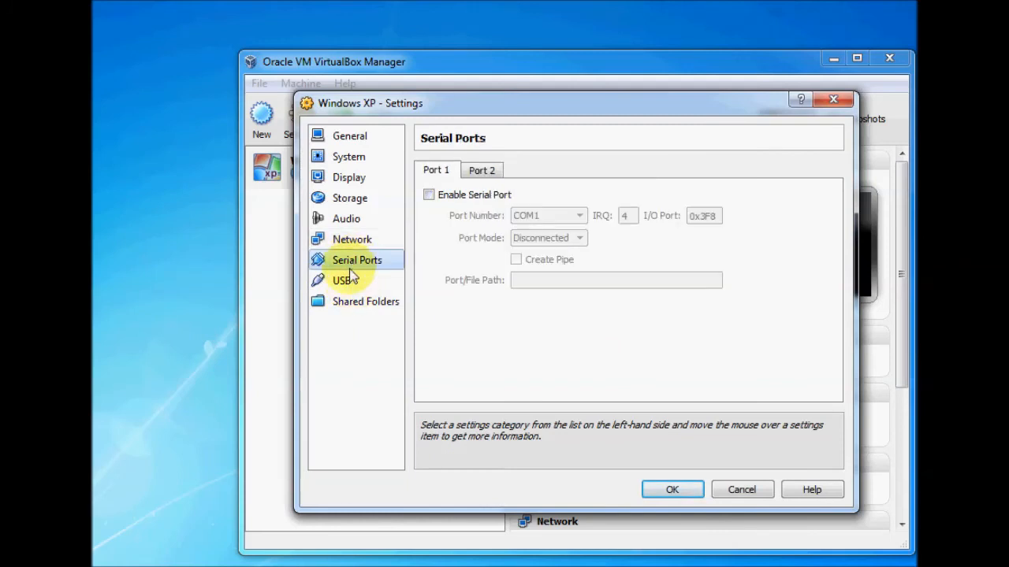
left_click(352, 277)
- Begin adding a shared folder to the machine and browse to the Tech Knowledge Computers folder inside Stuff
left_click(359, 303)
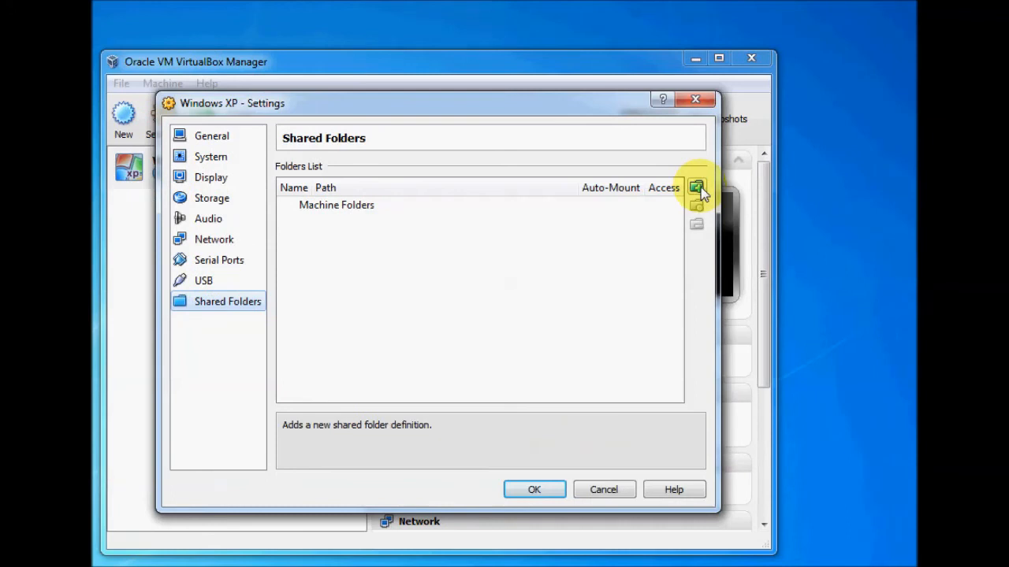
left_click(696, 188)
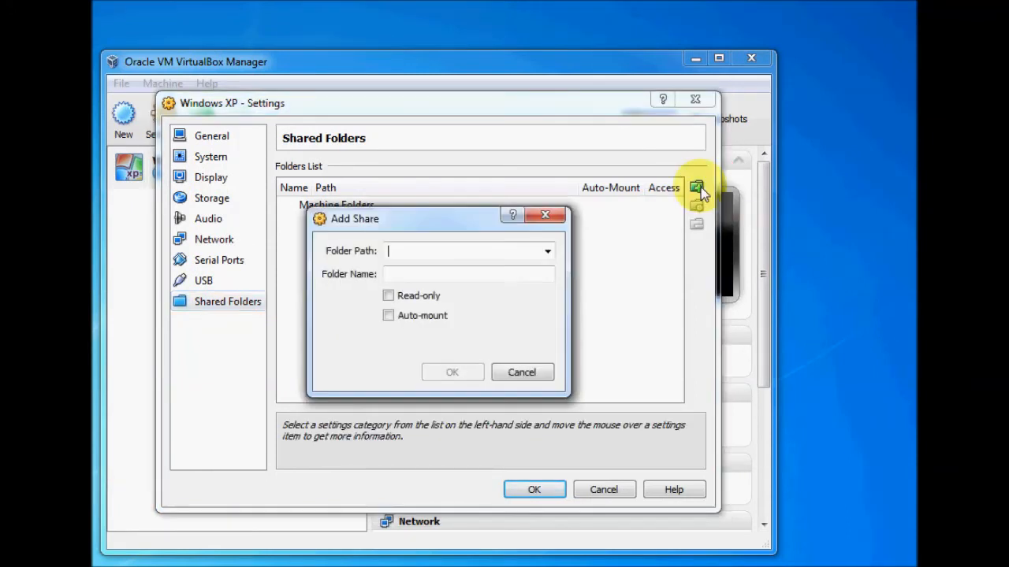
left_click(548, 253)
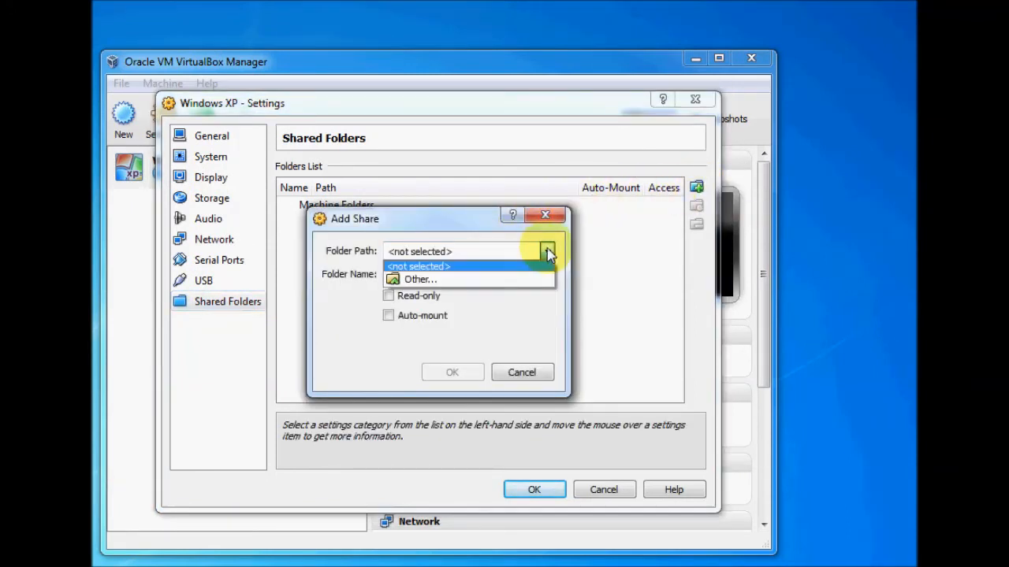
left_click(415, 280)
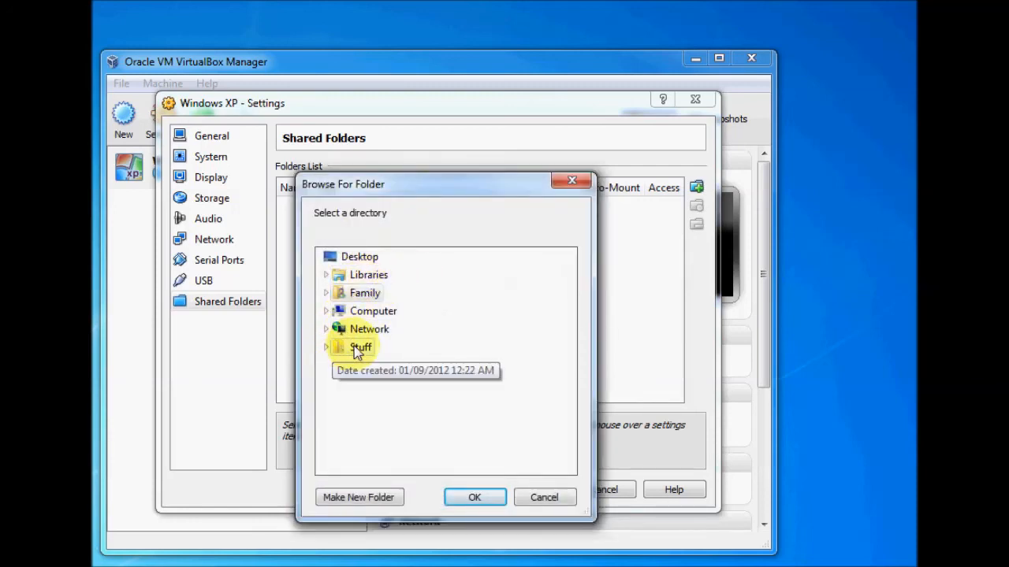
left_click(326, 347)
left_click(374, 384)
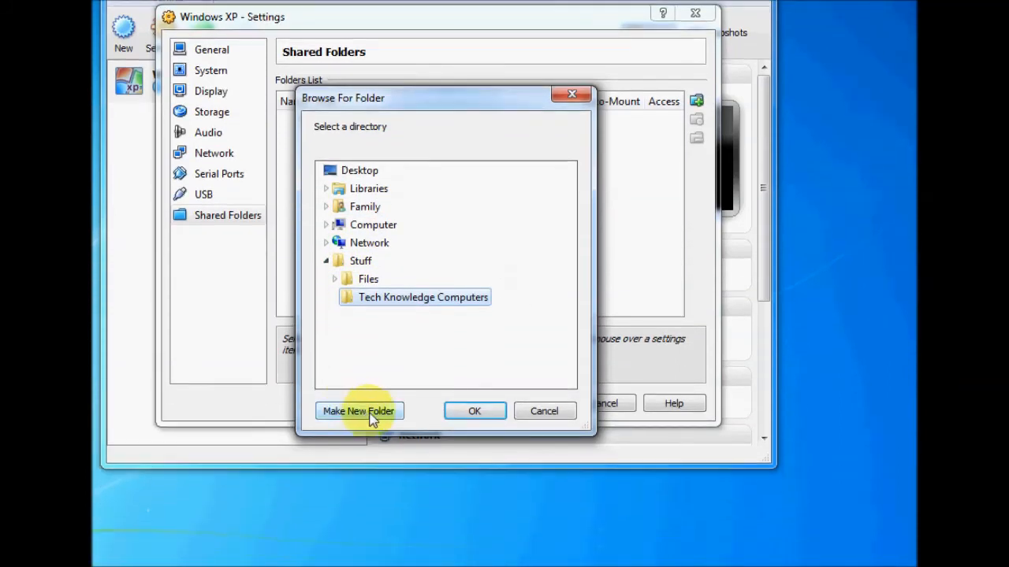
- Create a folder named share inside Tech Knowledge Computers and choose it as the shared folder path
left_click(370, 412)
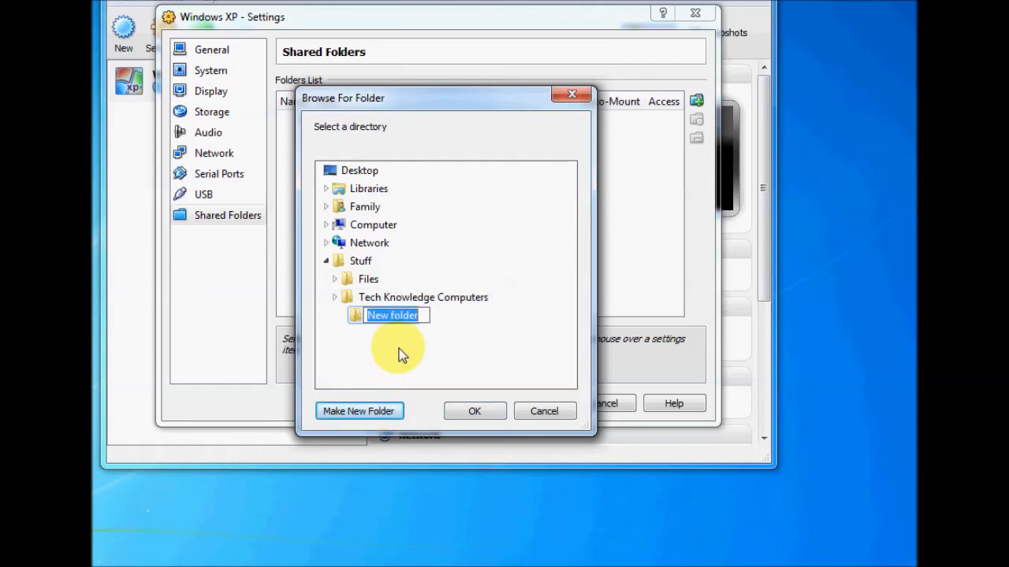
type("share")
key("Return")
left_click(361, 315)
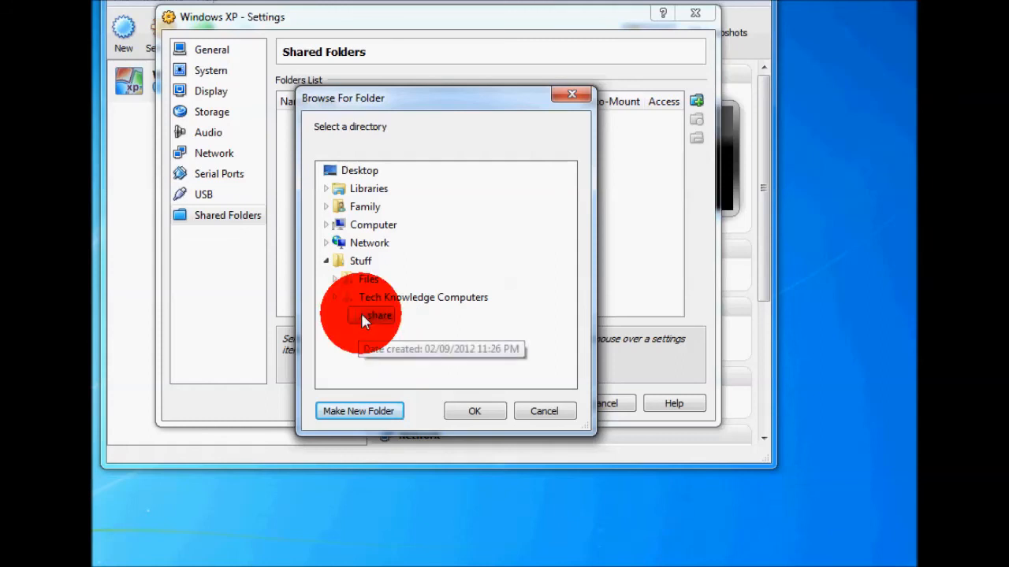
left_click(474, 409)
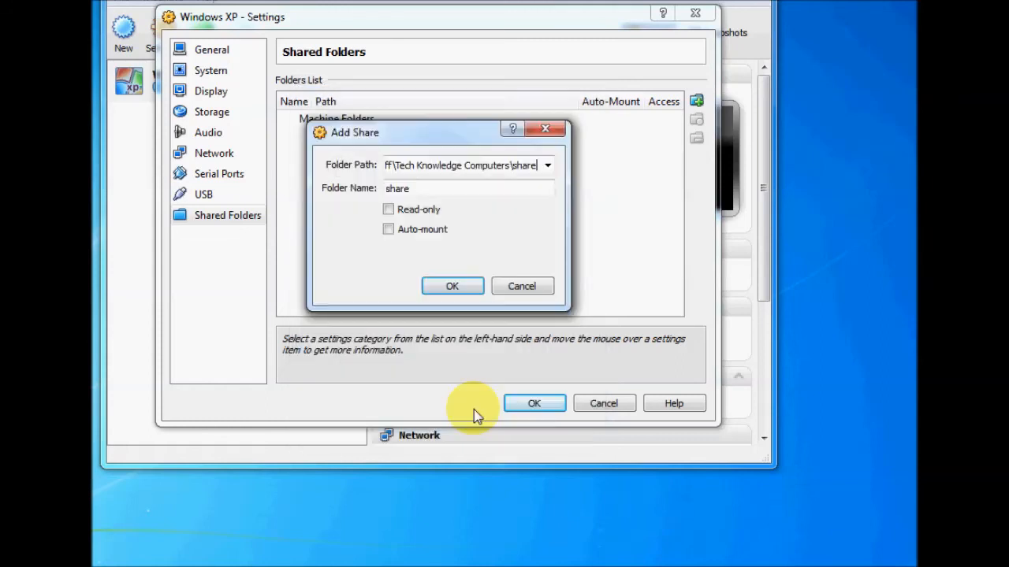
- Enable auto-mount for the share folder, add the share, and save the machine's settings
left_click(389, 229)
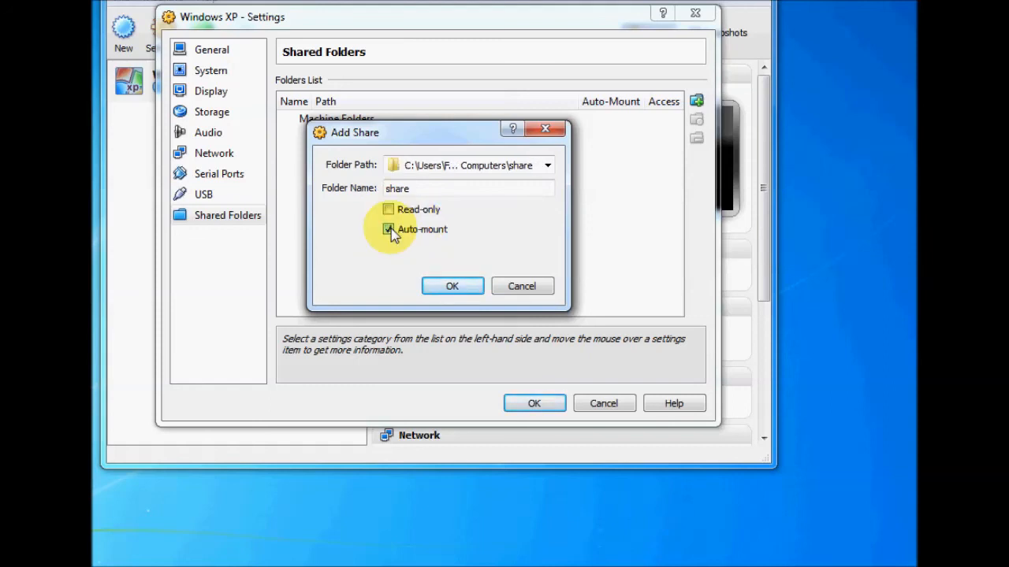
left_click(457, 286)
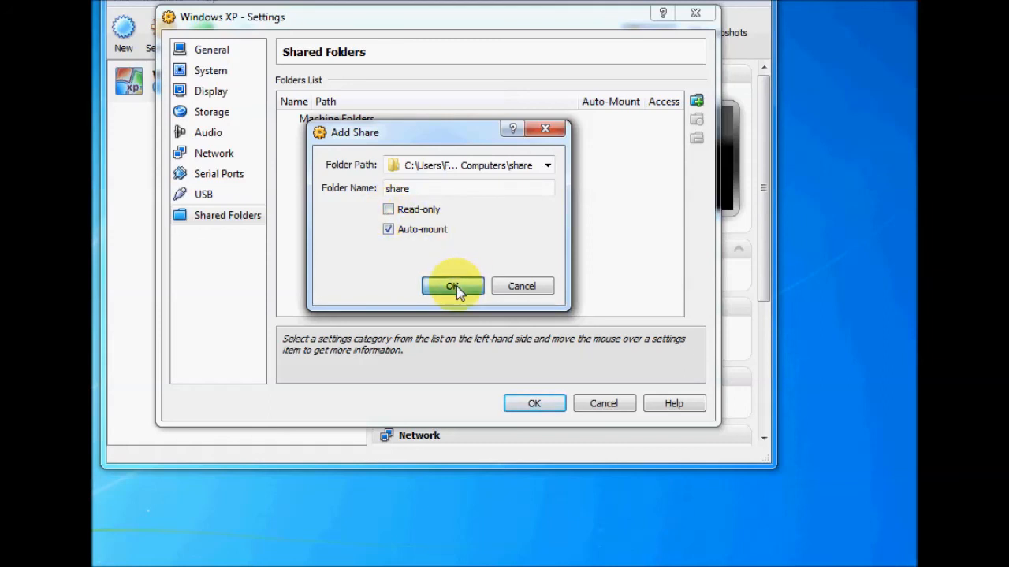
left_click(538, 403)
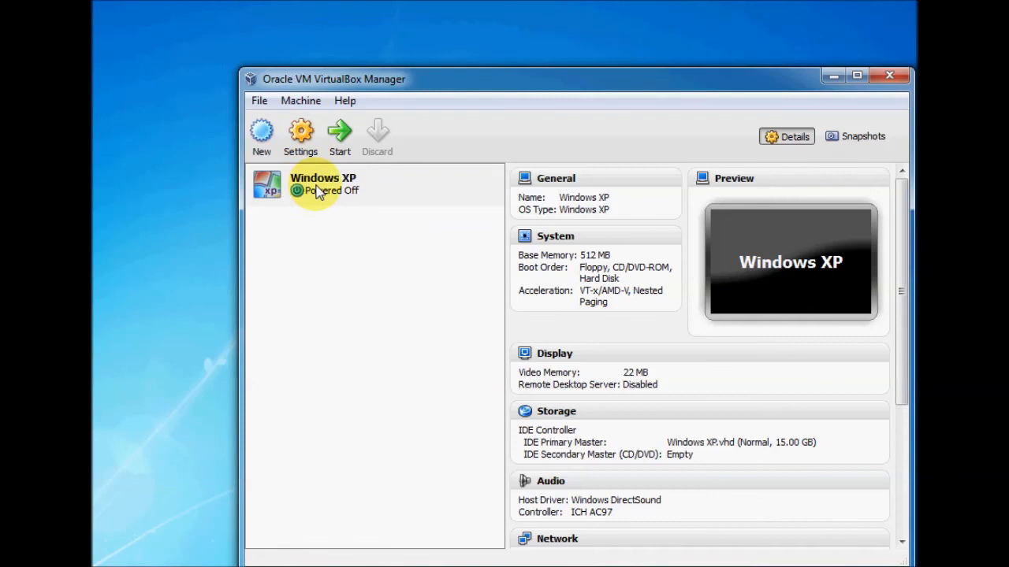
- Select the Windows XP virtual machine in the manager
left_click(298, 186)
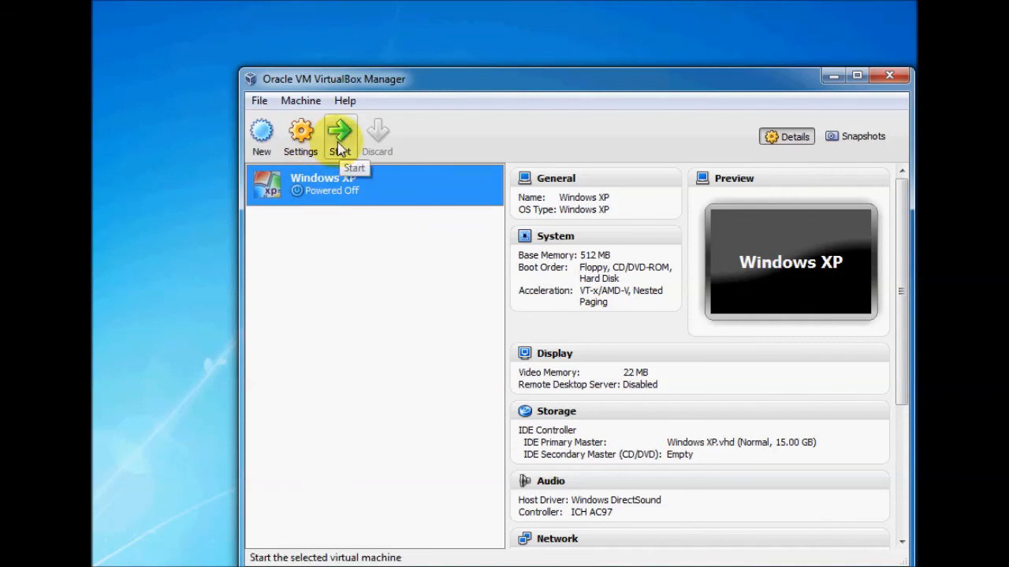